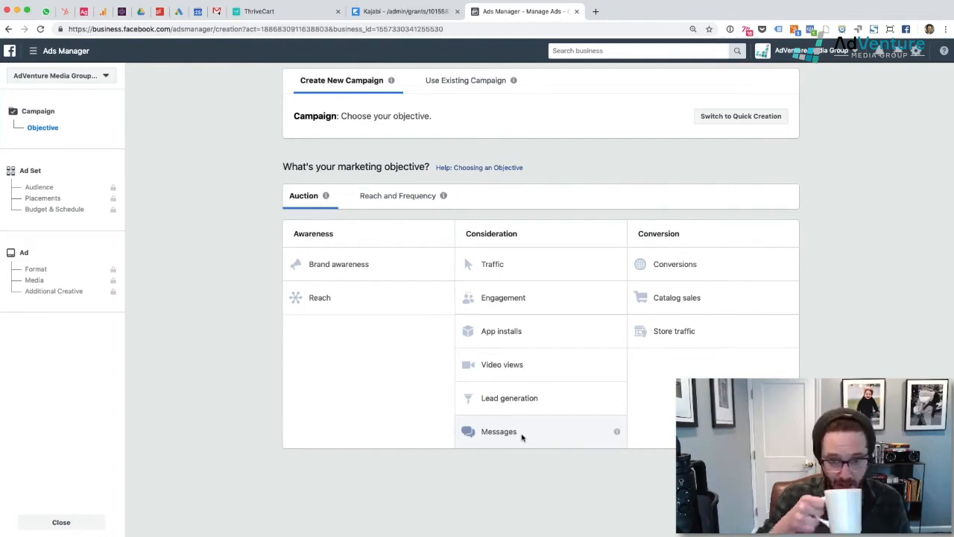
# Step: Choose Conversions as the marketing objective for the new campaign
pyautogui.click(641, 261)
pyautogui.scroll(5, 639, 313)
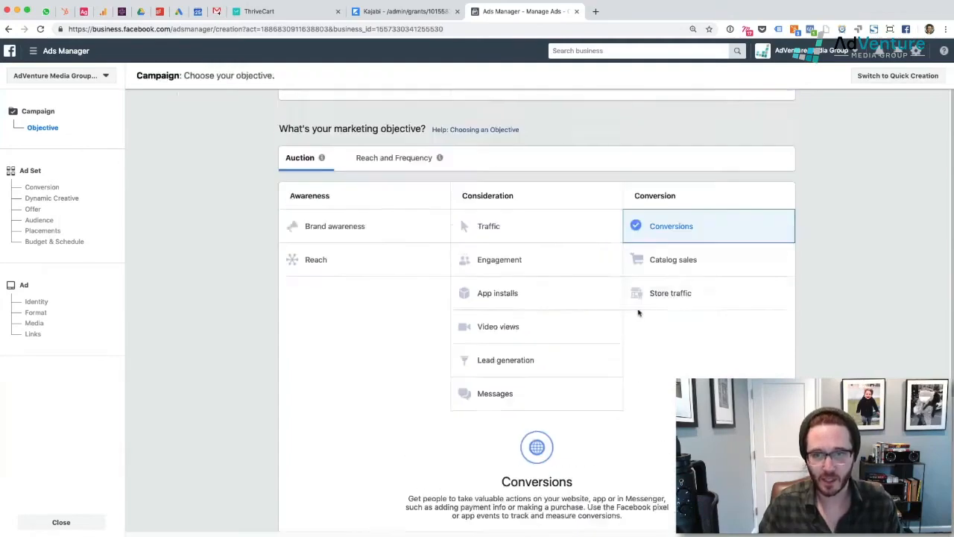
pyautogui.scroll(-1, 730, 238)
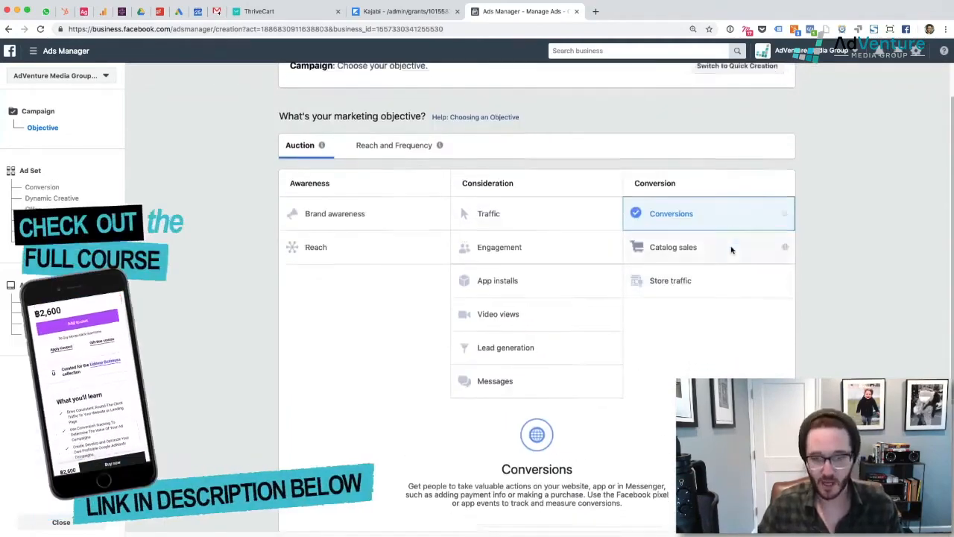
# Step: Name the campaign "[Conversions] Conversion Rate Webinar Registrations"
pyautogui.scroll(-3, 730, 249)
pyautogui.click(543, 364)
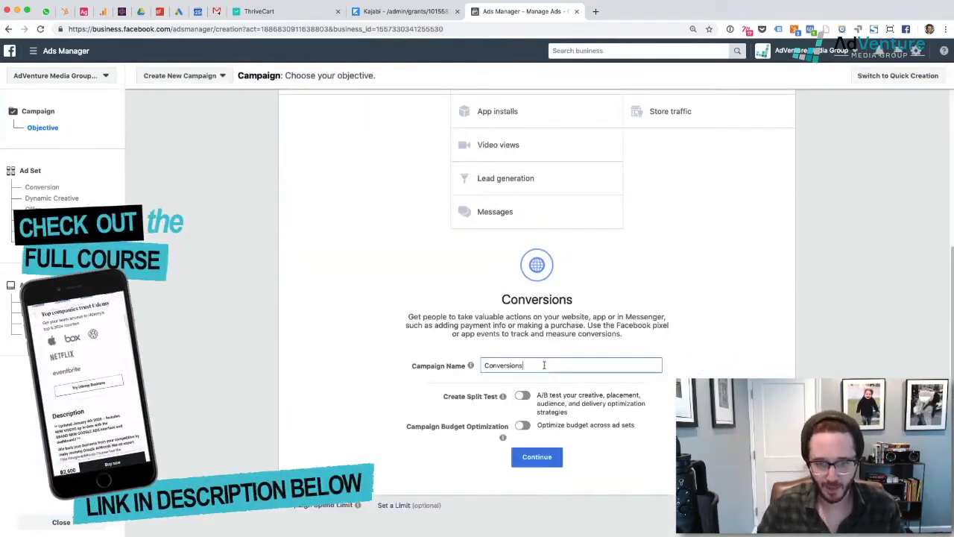
pyautogui.press('super+a')
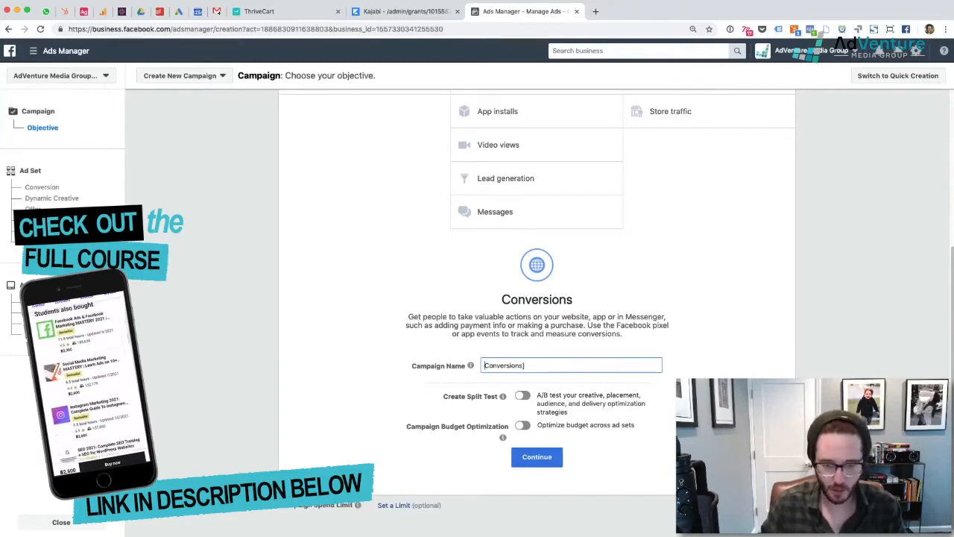
pyautogui.write('[')
pyautogui.press('super+a')
pyautogui.press('Right')
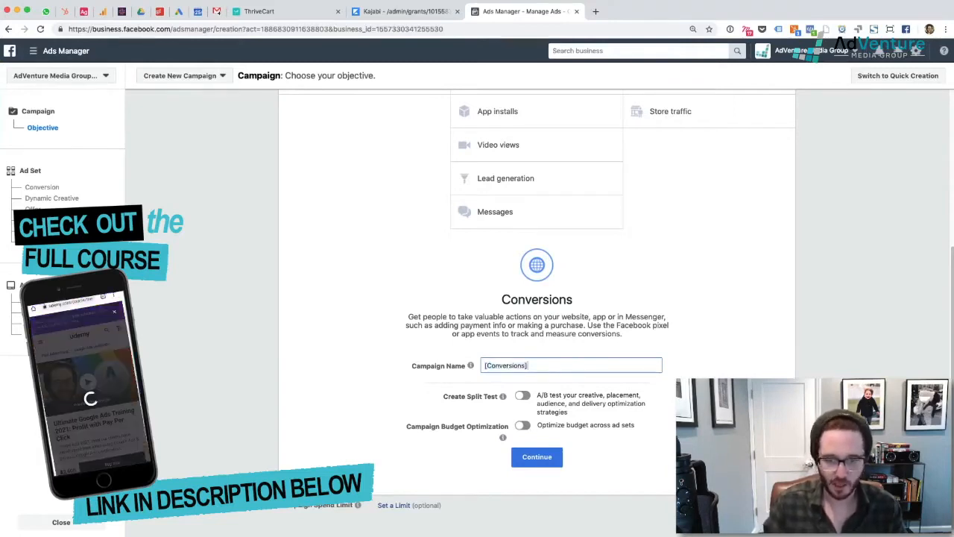
pyautogui.write('Web')
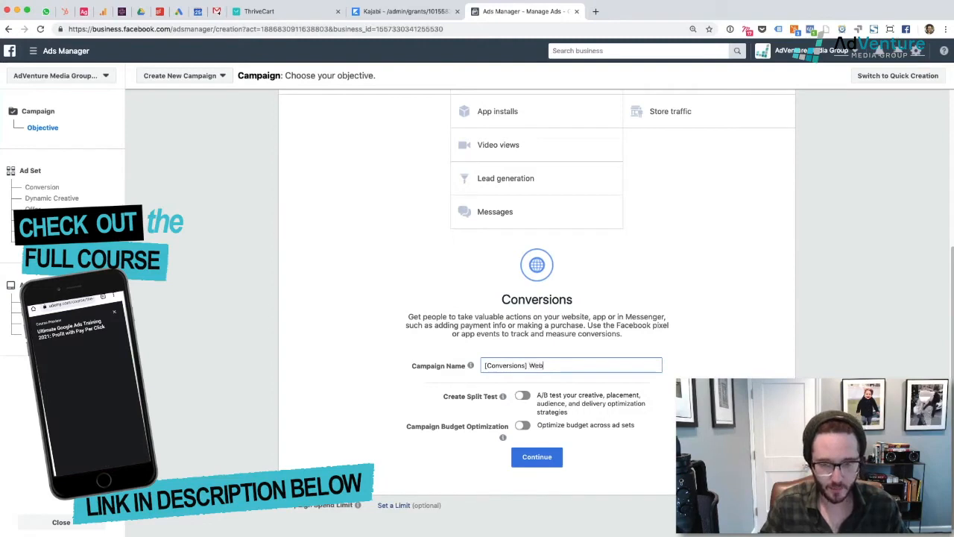
pyautogui.press('BackSpace')
pyautogui.press('BackSpace')
pyautogui.press('BackSpace')
pyautogui.write('Conv')
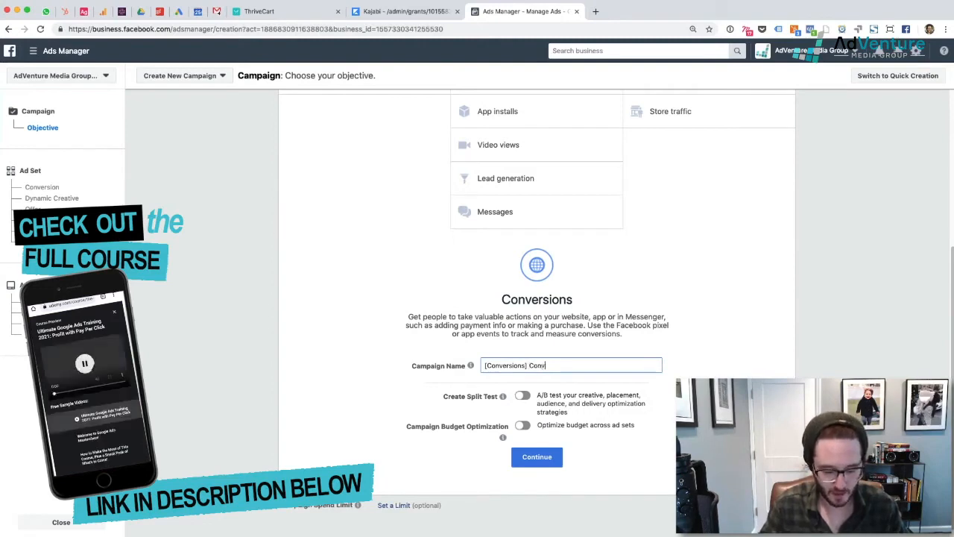
pyautogui.write('ersion P')
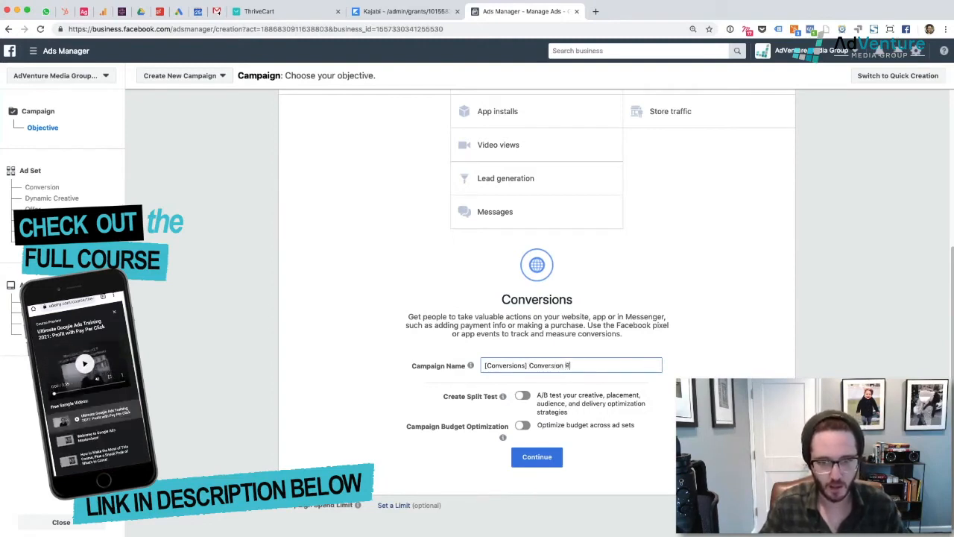
pyautogui.write('ate Webinar Registrations')
# Step: Turn on campaign budget optimization and set the daily campaign budget to $2,500
pyautogui.scroll(-1, 351, 380)
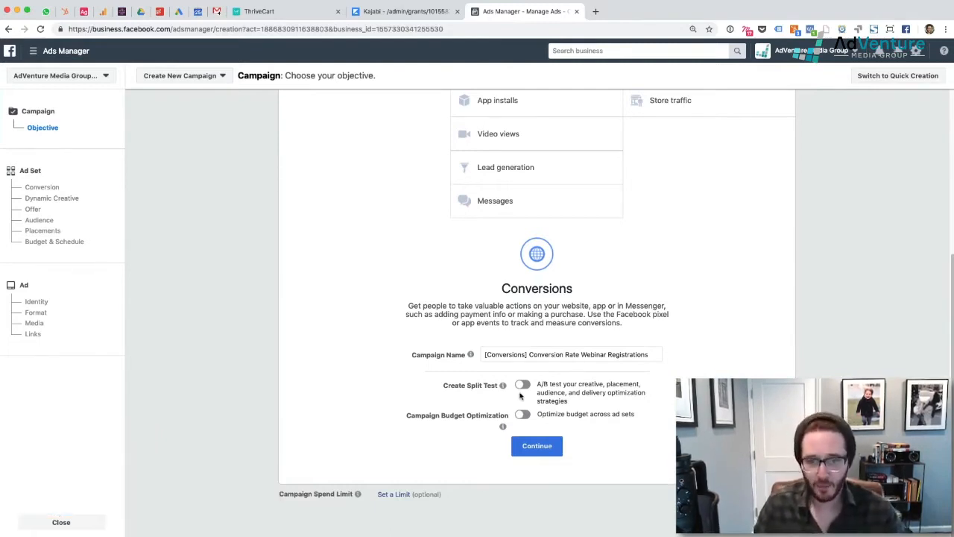
pyautogui.click(523, 414)
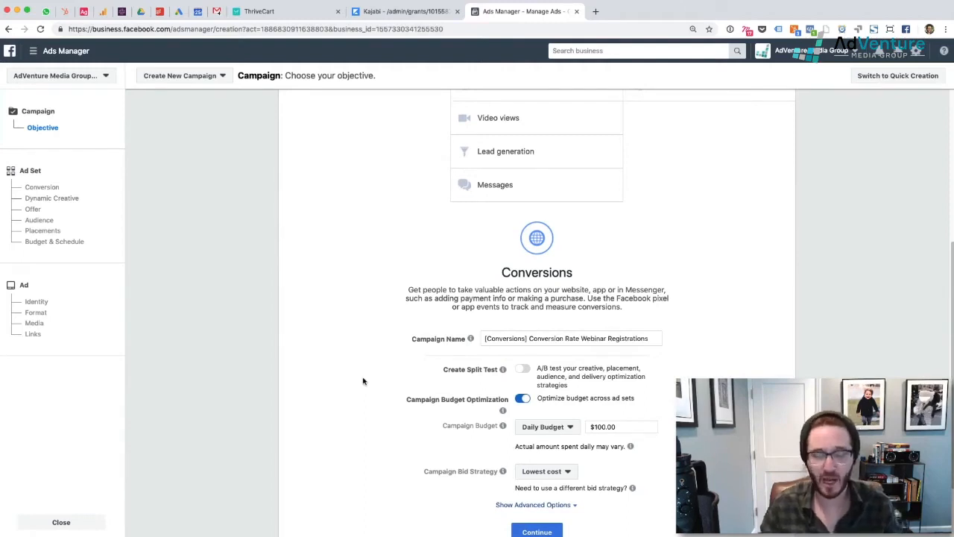
pyautogui.scroll(-3, 364, 381)
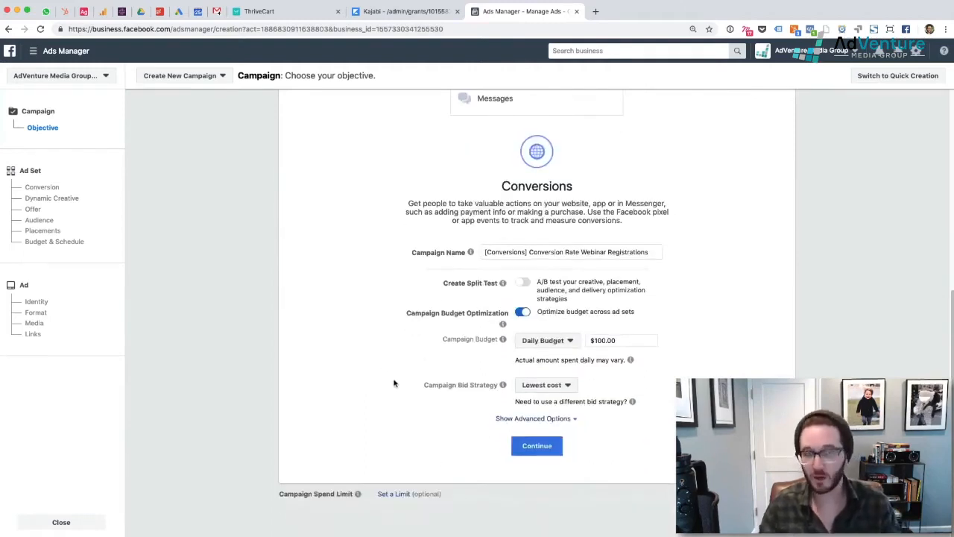
pyautogui.scroll(1, 395, 383)
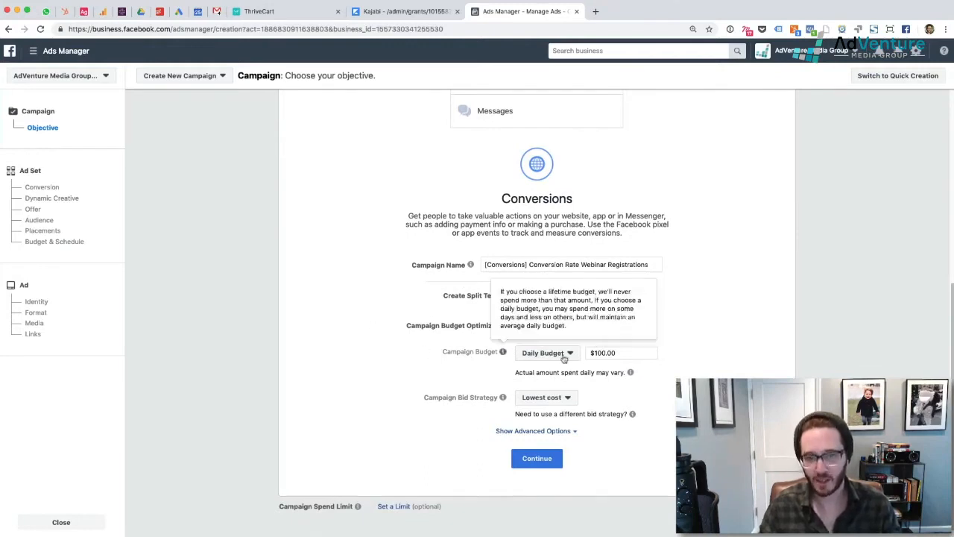
pyautogui.click(632, 355)
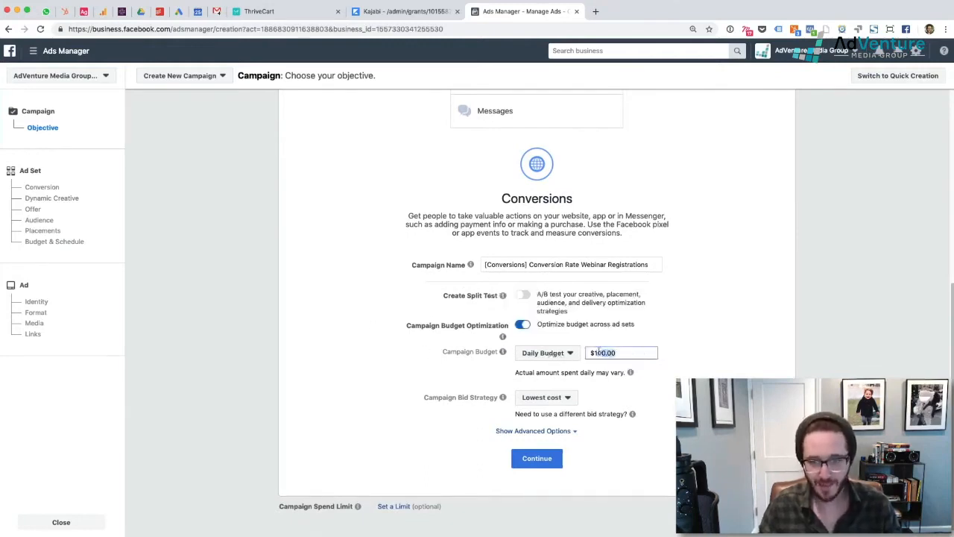
pyautogui.moveTo(599, 351); pyautogui.dragTo(587, 354)
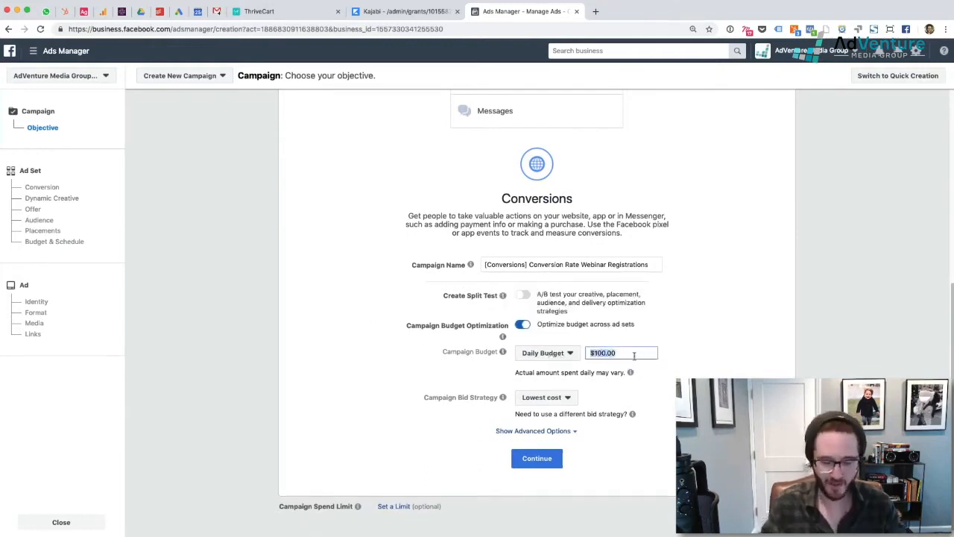
pyautogui.write('2500')
pyautogui.click(679, 349)
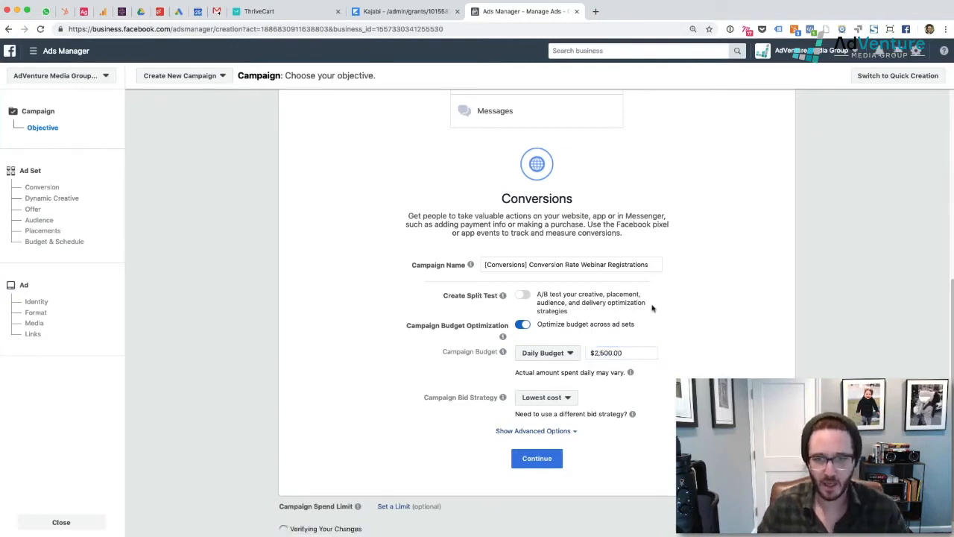
# Step: Review the campaign bid strategy choices and set the strategy to Target cost
pyautogui.scroll(-1, 396, 372)
pyautogui.click(556, 389)
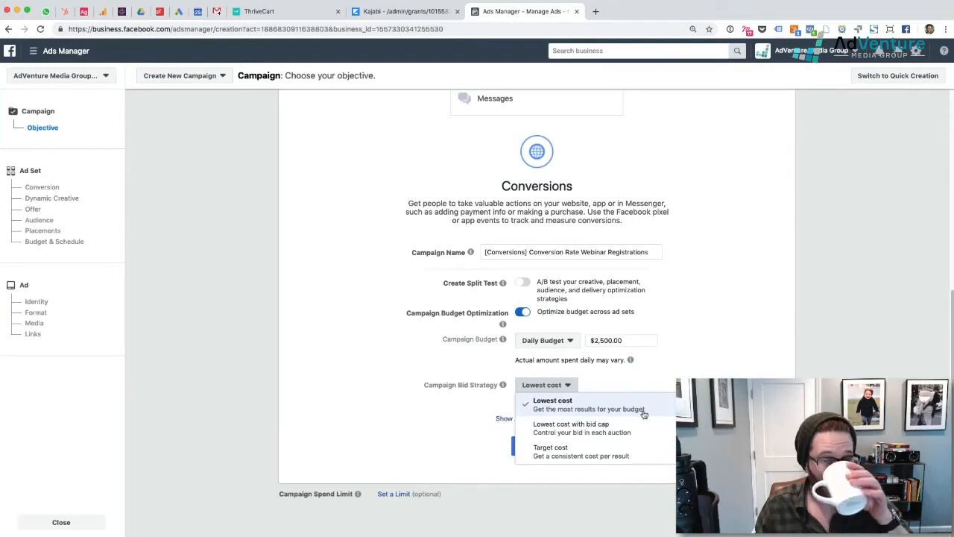
pyautogui.click(569, 407)
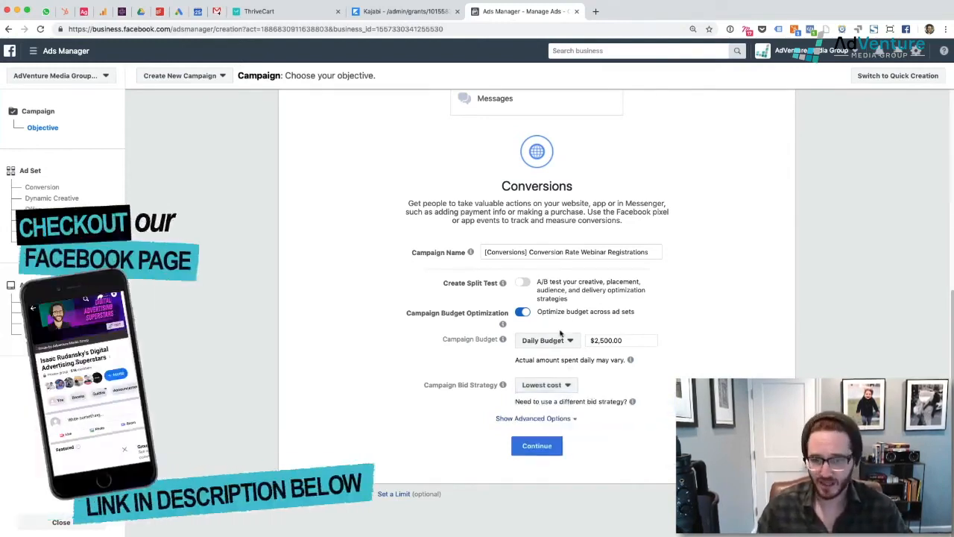
pyautogui.click(565, 385)
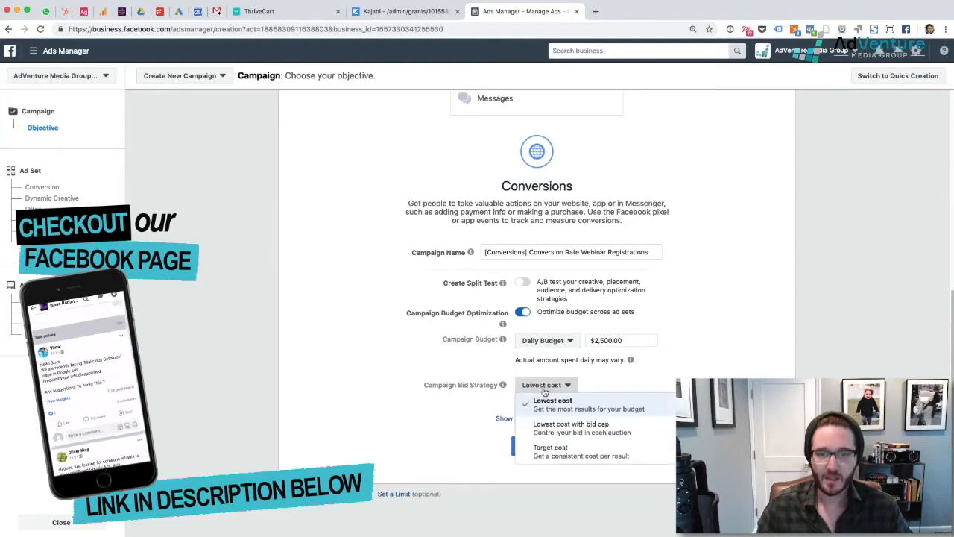
pyautogui.click(558, 456)
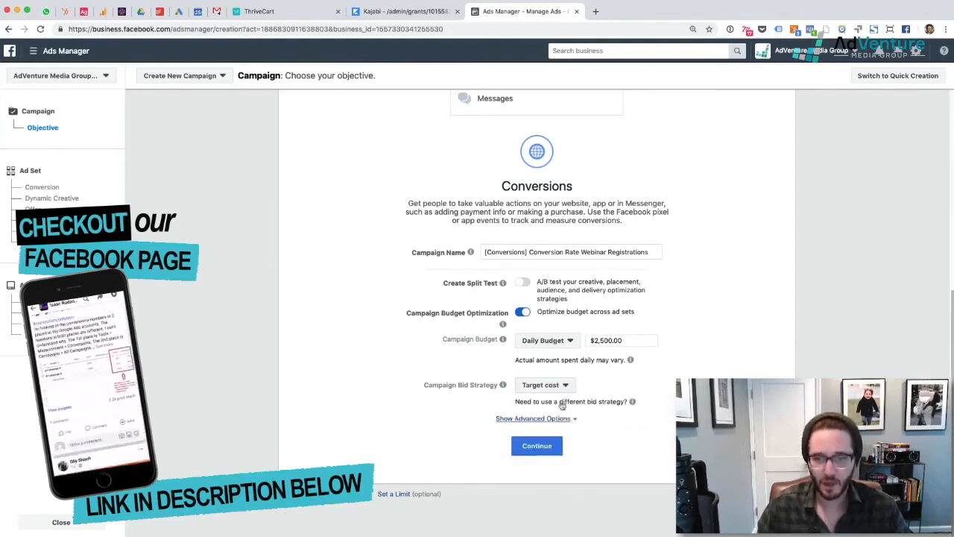
# Step: Show the campaign's advanced options and review the ad scheduling and delivery type settings
pyautogui.click(522, 418)
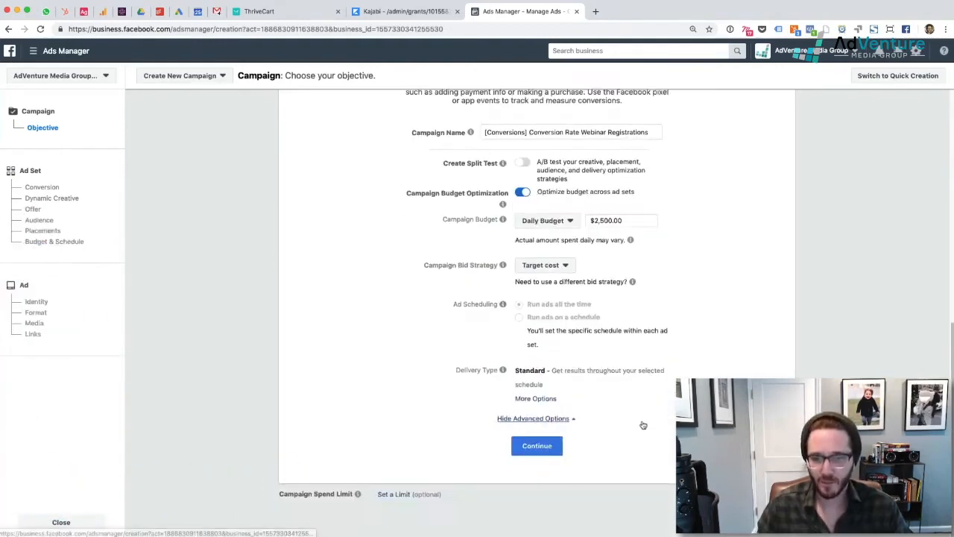
pyautogui.scroll(3, 643, 425)
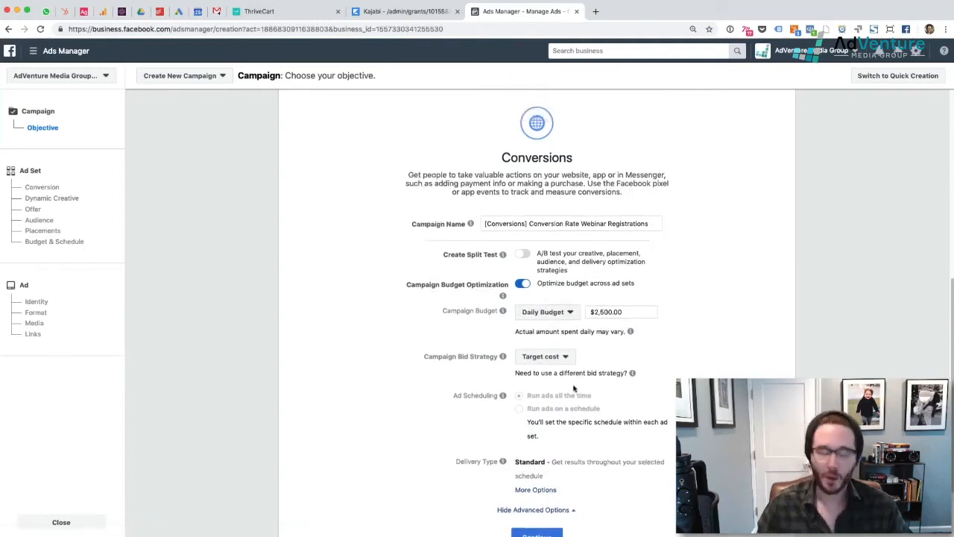
pyautogui.scroll(-3, 574, 388)
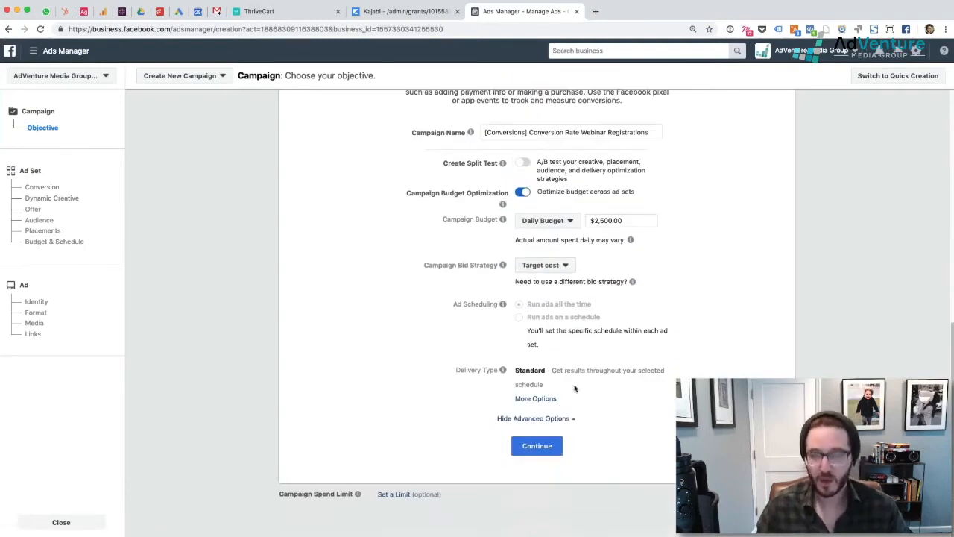
pyautogui.scroll(2, 574, 388)
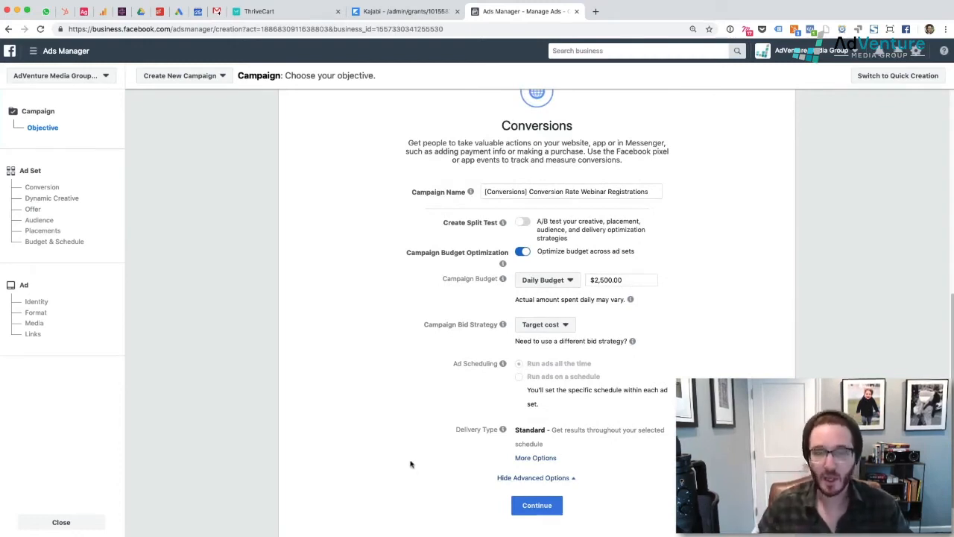
# Step: Set the campaign bid strategy to Lowest cost
pyautogui.click(538, 332)
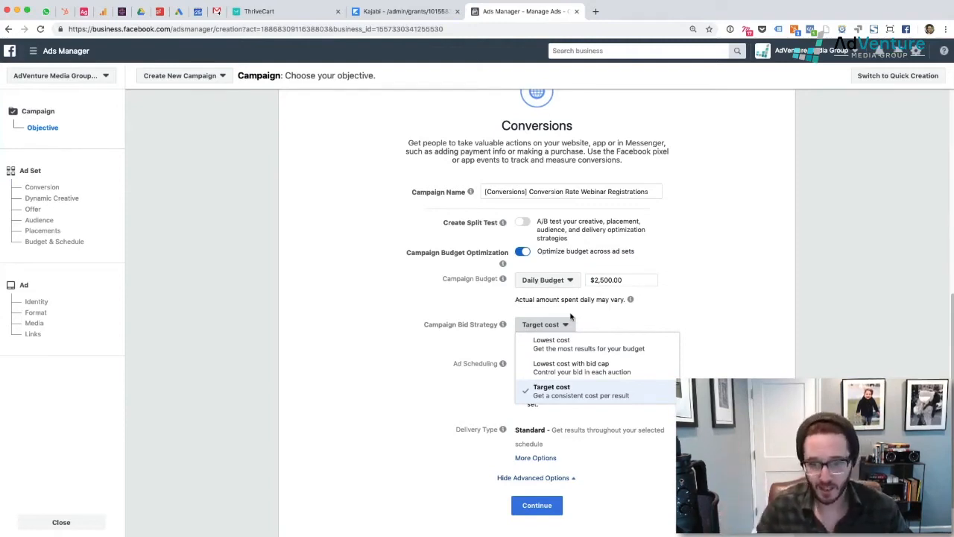
pyautogui.click(544, 343)
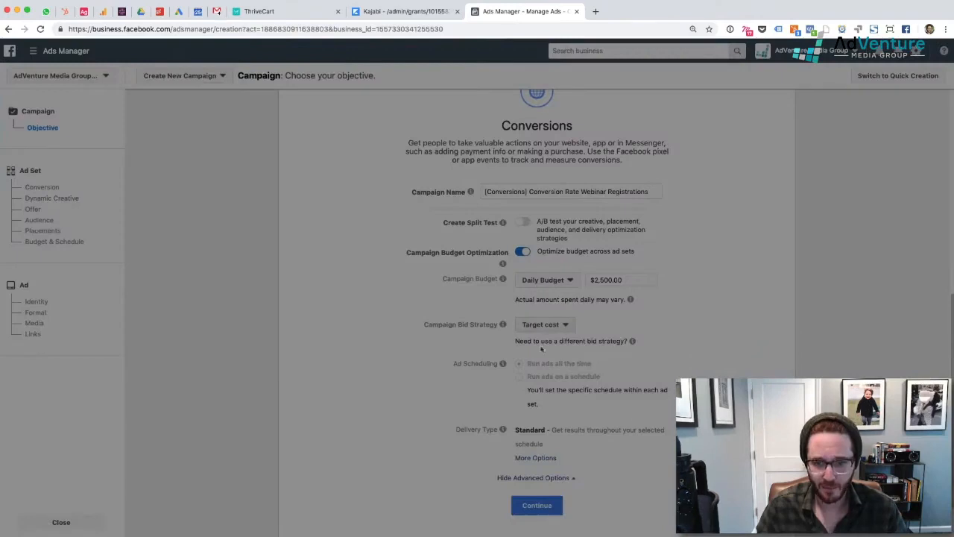
pyautogui.click(575, 257)
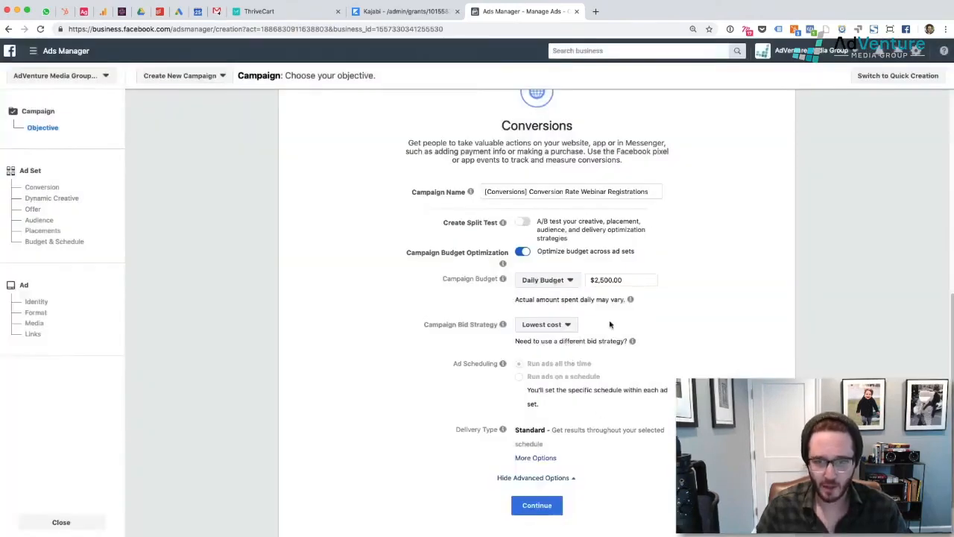
# Step: Expand the delivery type options and compare Standard with Accelerated delivery
pyautogui.scroll(-1, 580, 396)
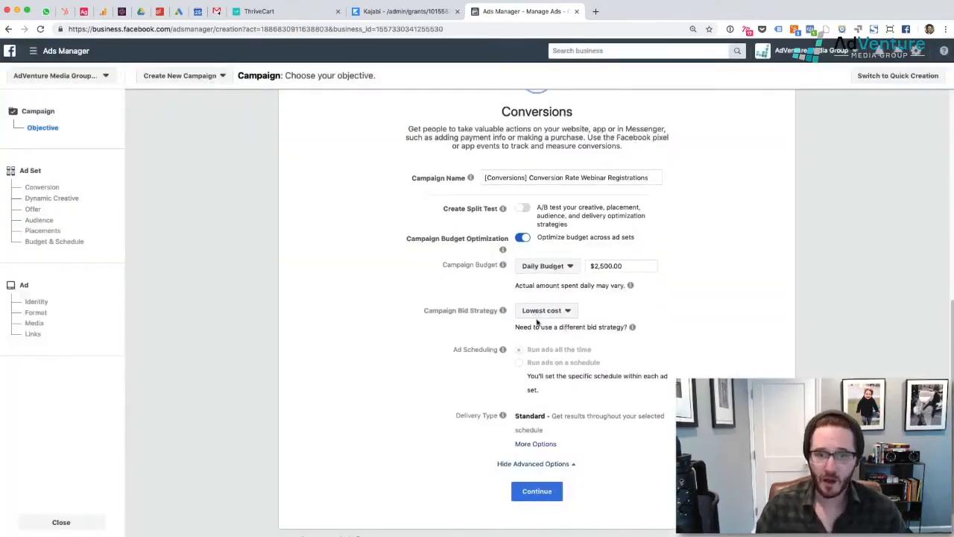
pyautogui.scroll(-1, 534, 377)
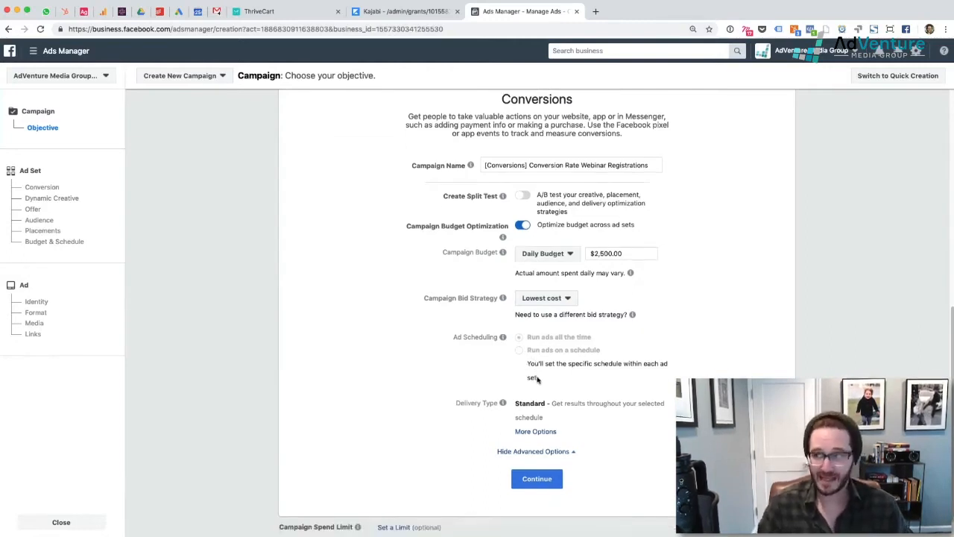
pyautogui.scroll(-1, 537, 380)
pyautogui.scroll(-1, 537, 380)
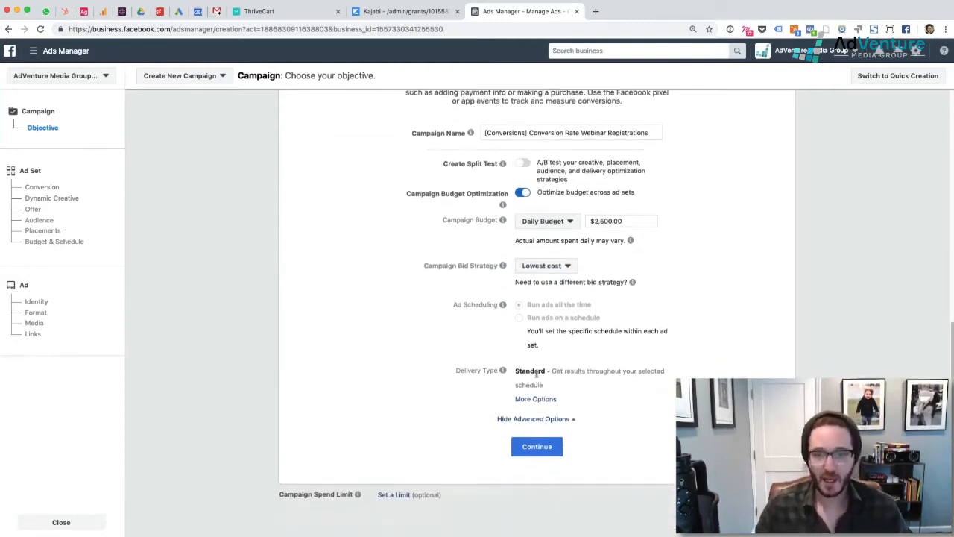
pyautogui.click(539, 400)
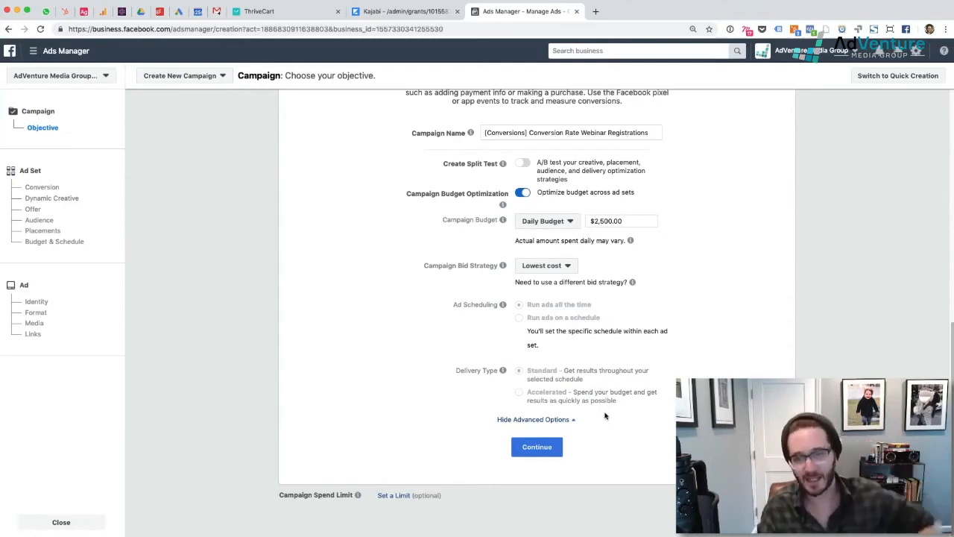
pyautogui.moveTo(556, 401)
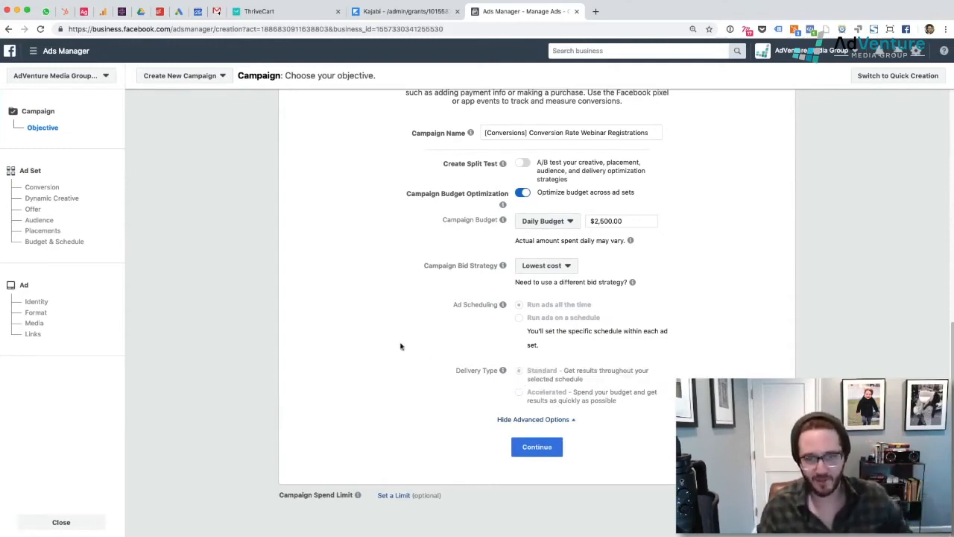
pyautogui.scroll(-1, 394, 331)
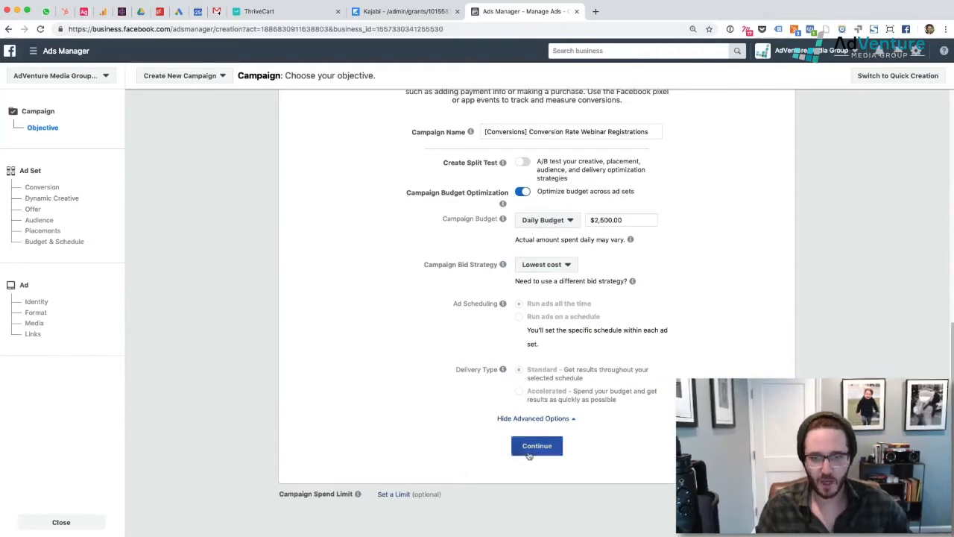
pyautogui.scroll(10, 348, 343)
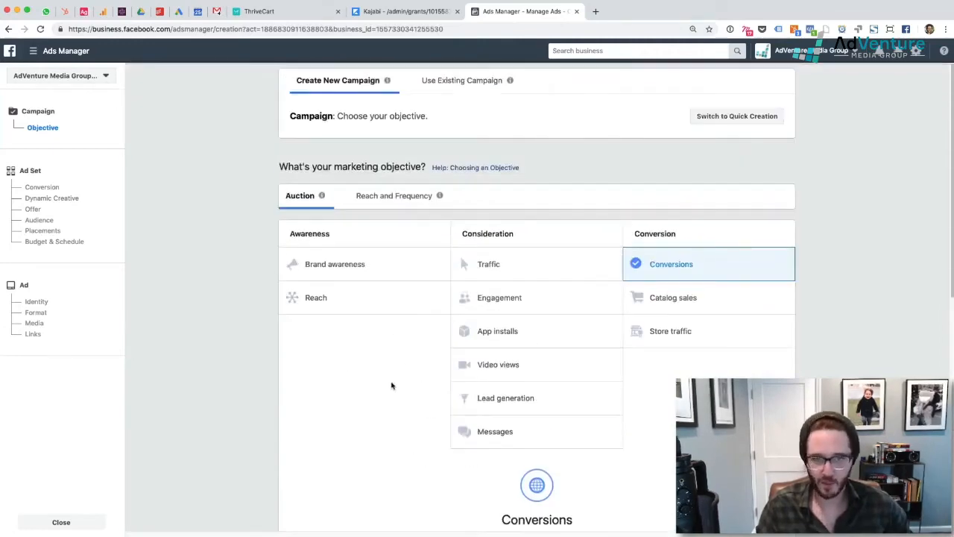
pyautogui.scroll(-10, 386, 415)
pyautogui.scroll(10, 386, 417)
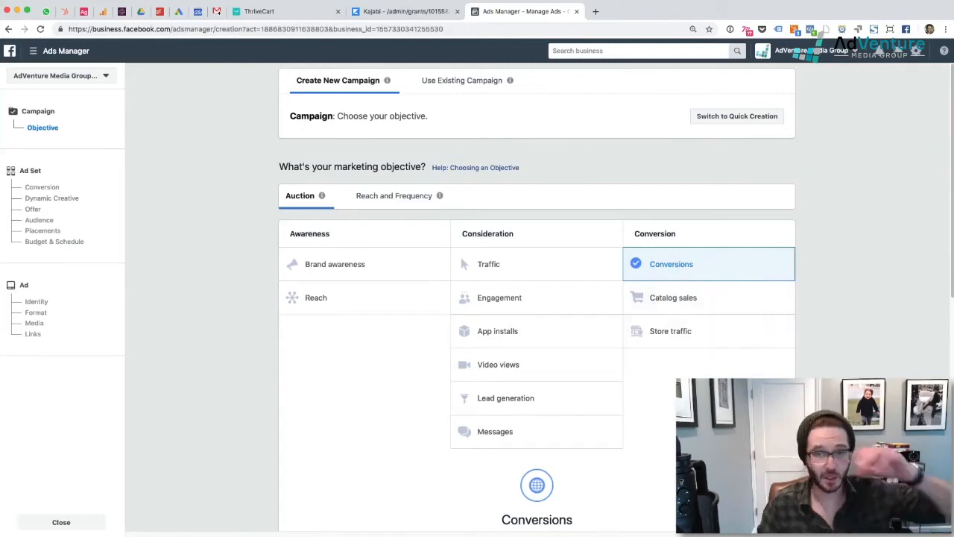
pyautogui.scroll(-6, 607, 458)
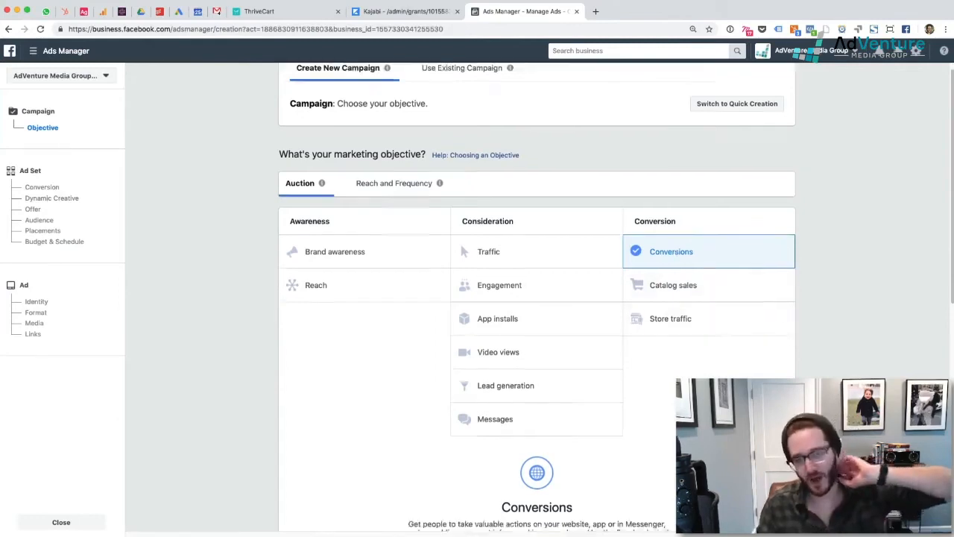
# Step: Continue to the ad set settings and name the ad set "Lookalike Audience - Live Webinar Attendees"
pyautogui.click(539, 446)
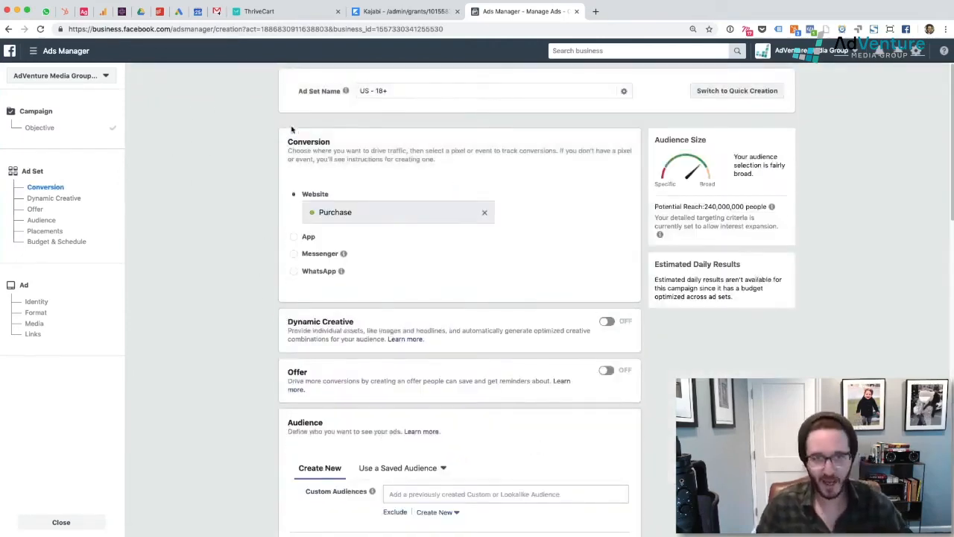
pyautogui.tripleClick(430, 92)
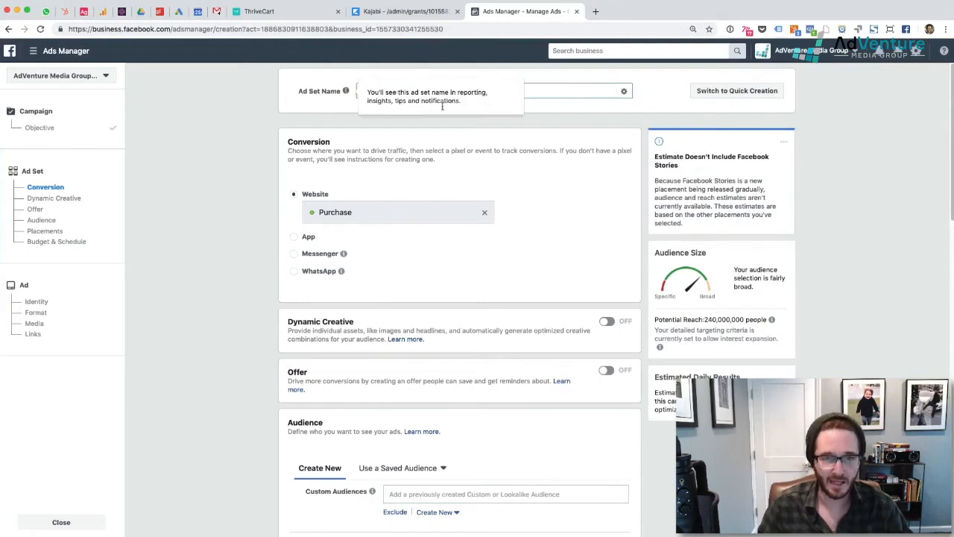
pyautogui.click(382, 91)
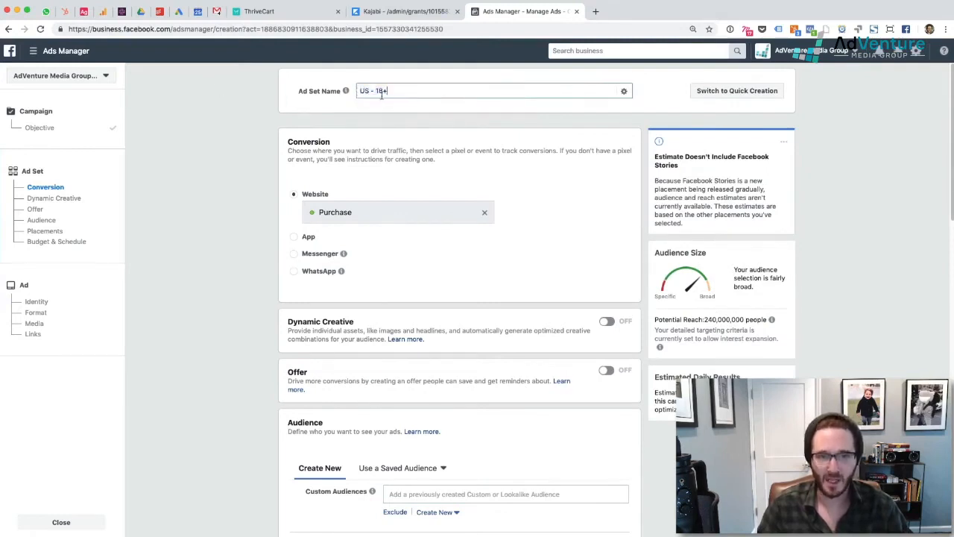
pyautogui.tripleClick(381, 91)
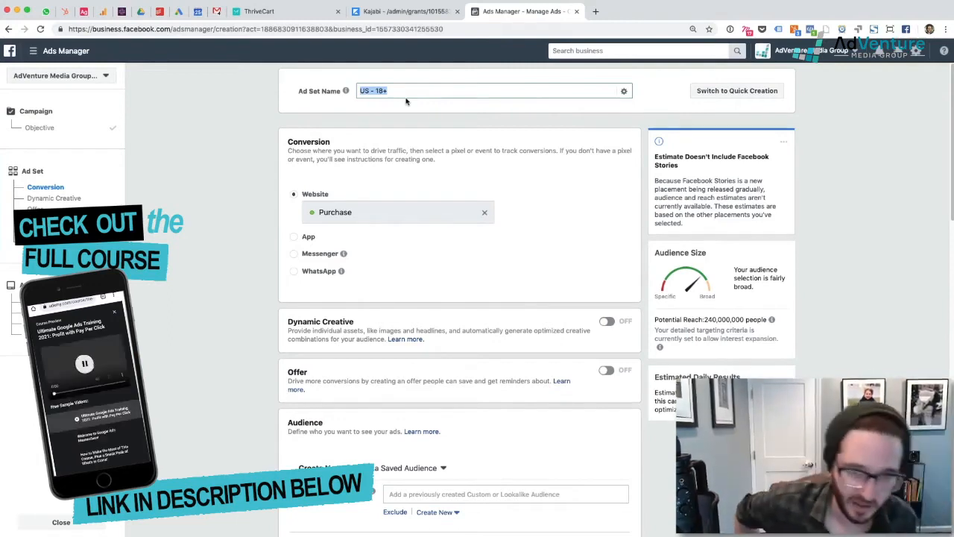
pyautogui.write('L')
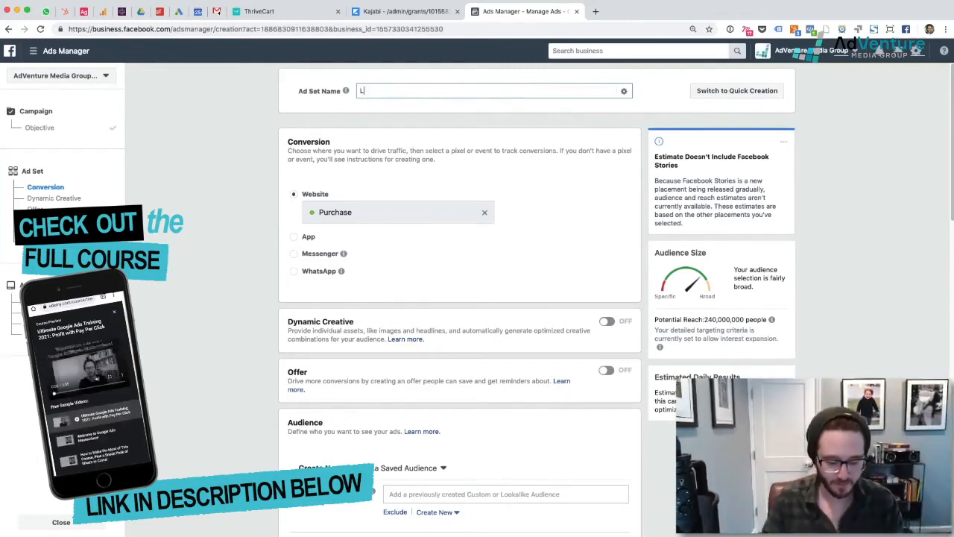
pyautogui.write('ookalike Au')
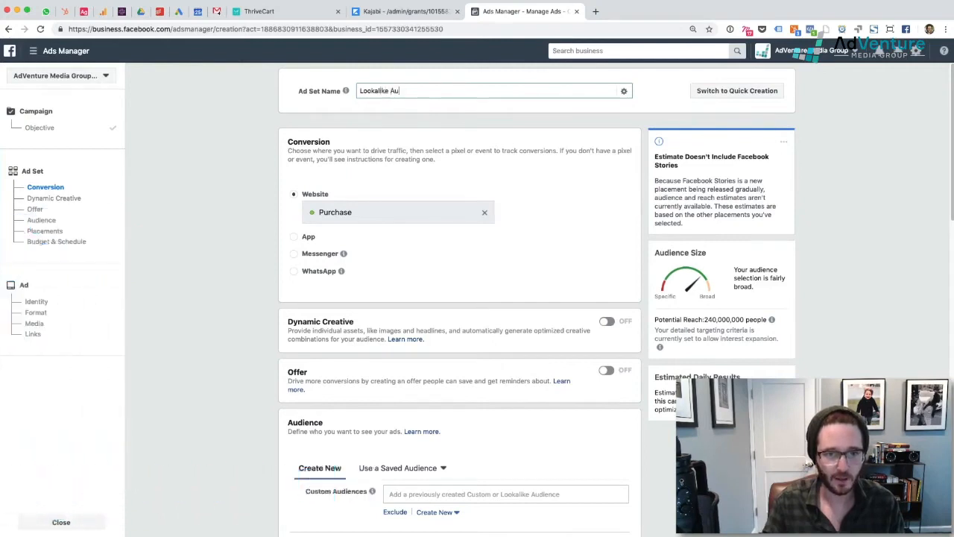
pyautogui.write('dience')
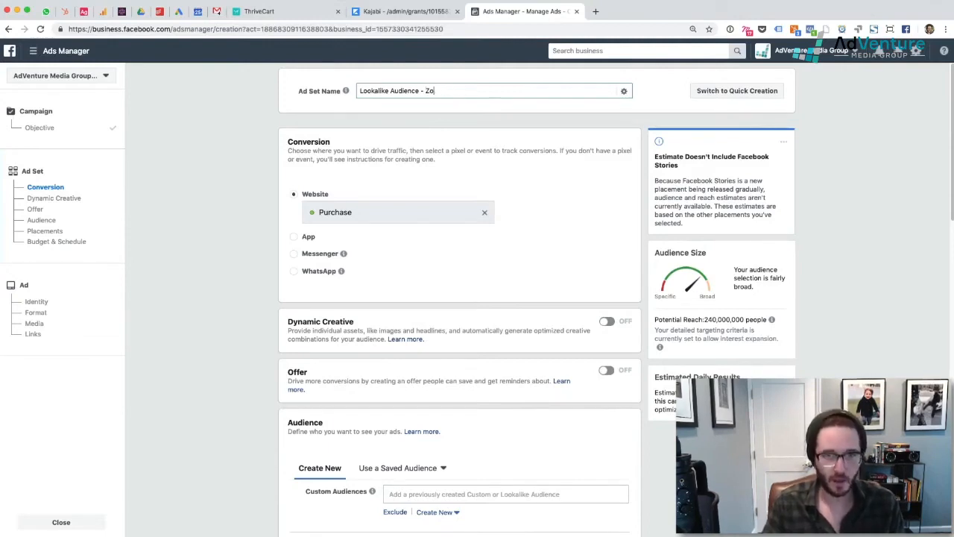
pyautogui.write('- Live We')
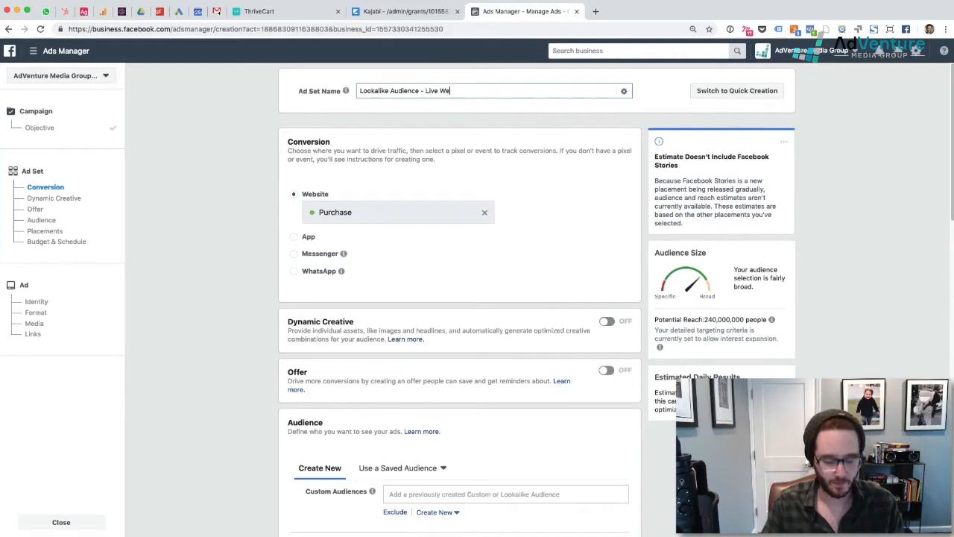
pyautogui.write('binar Attendees')
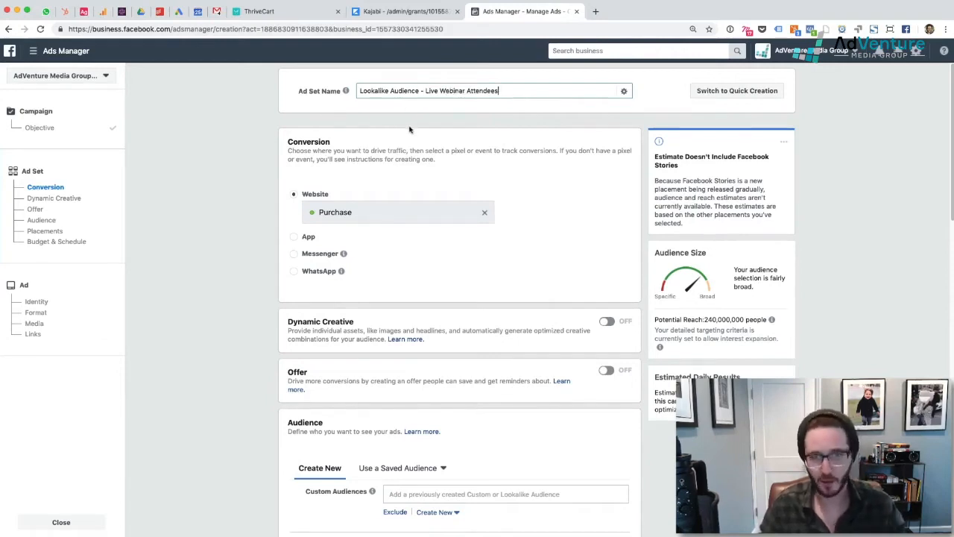
pyautogui.moveTo(426, 91); pyautogui.dragTo(506, 91)
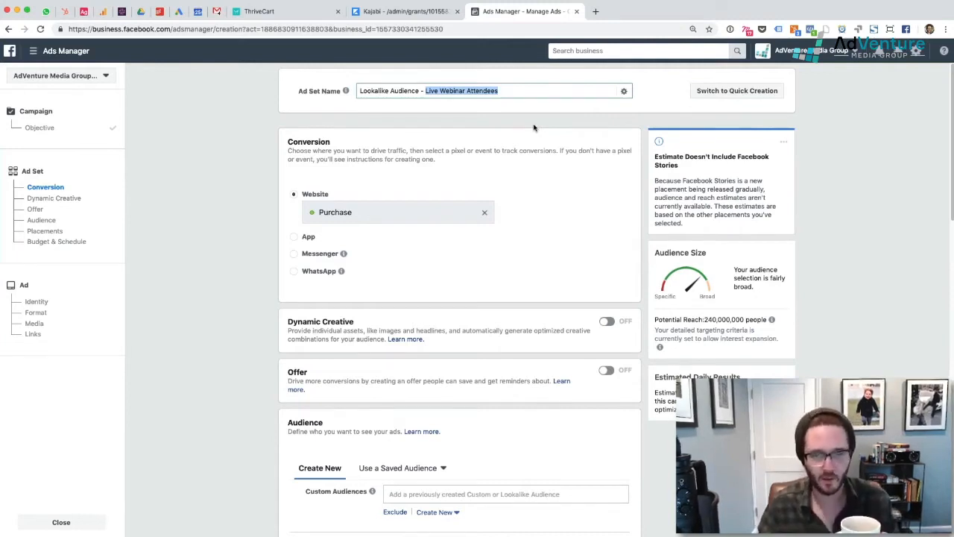
pyautogui.click(523, 163)
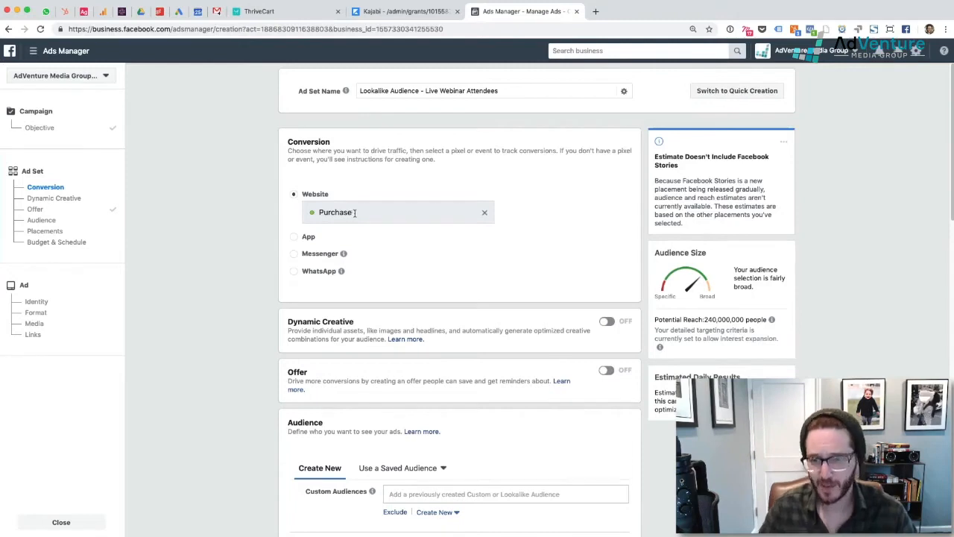
# Step: Replace the website conversion event of the ad set with Complete Registration
pyautogui.click(485, 215)
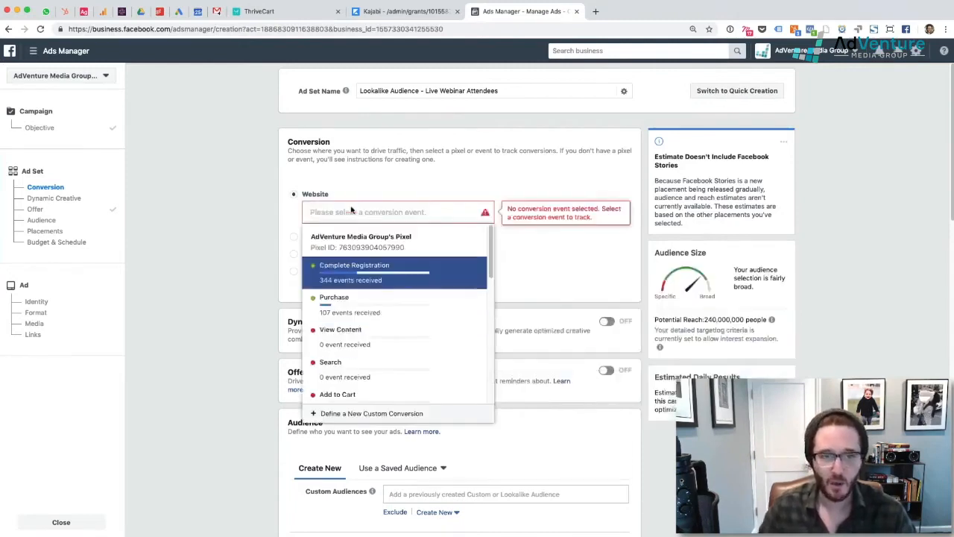
pyautogui.moveTo(408, 277)
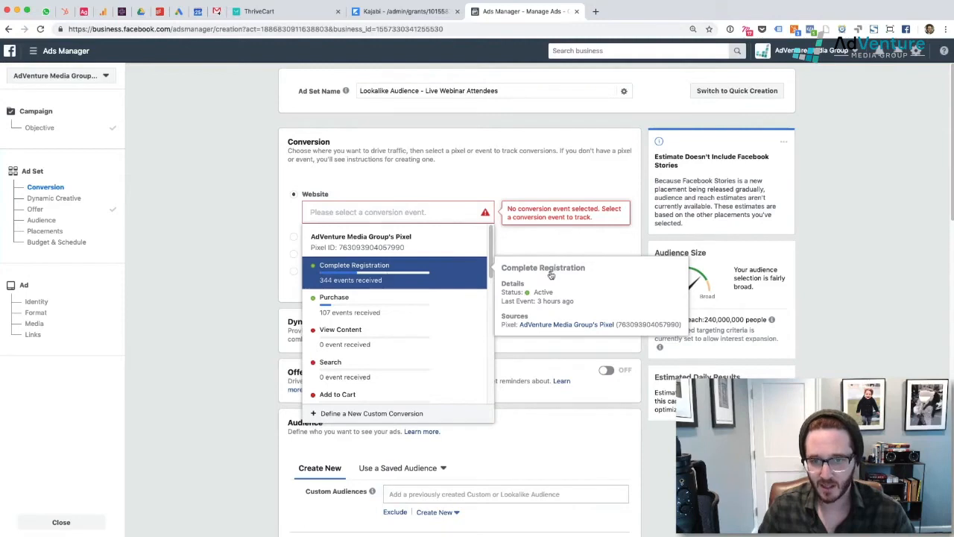
pyautogui.click(365, 280)
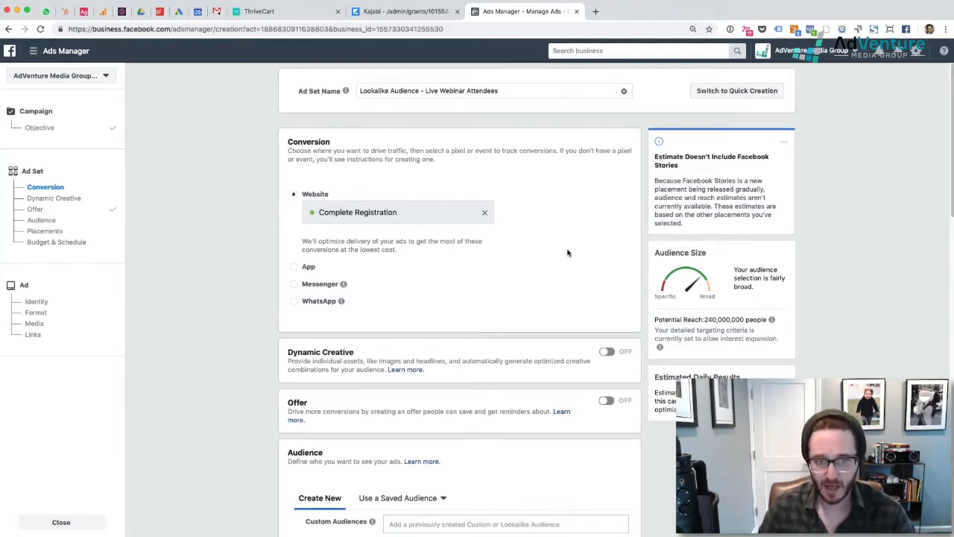
# Step: Turn on Dynamic Creative for the ad set, and go through and dismiss its introduction
pyautogui.scroll(-2, 568, 252)
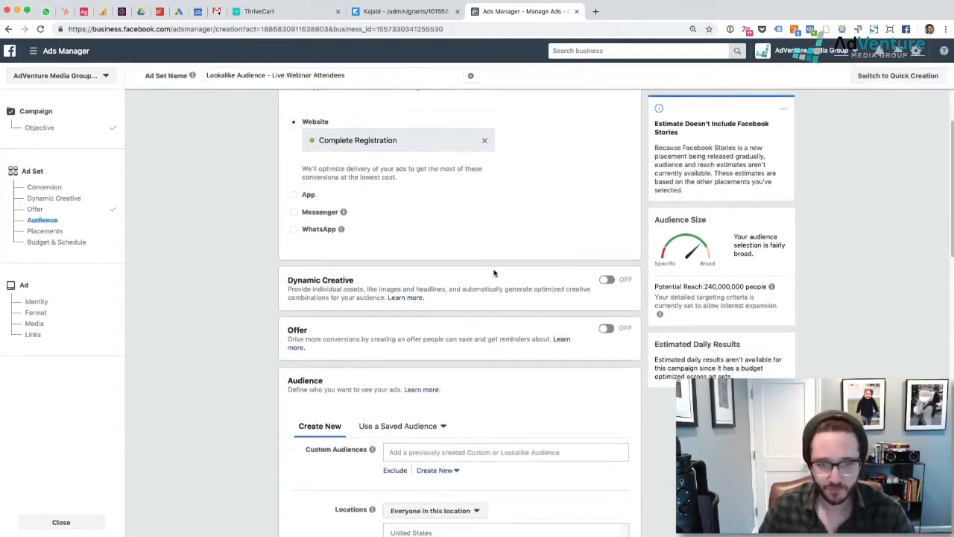
pyautogui.click(607, 279)
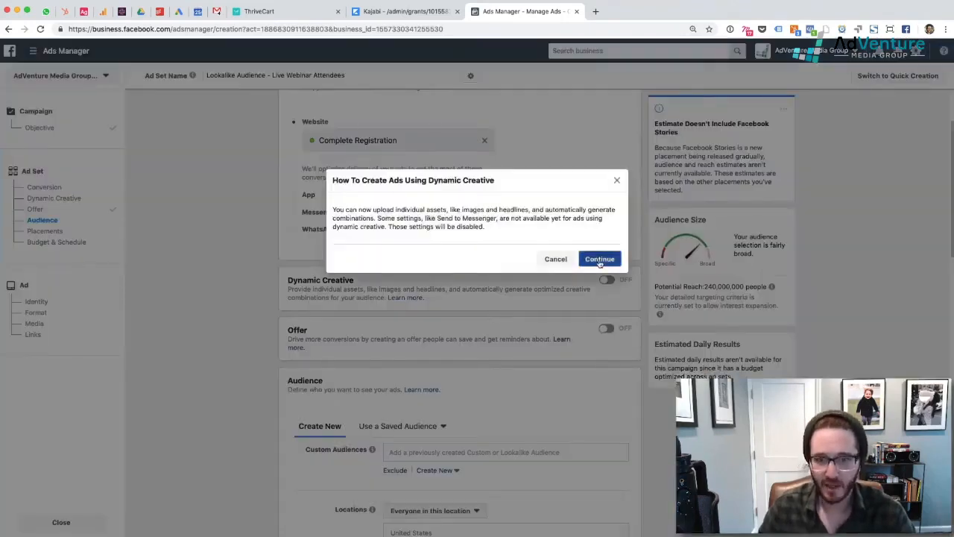
pyautogui.click(596, 259)
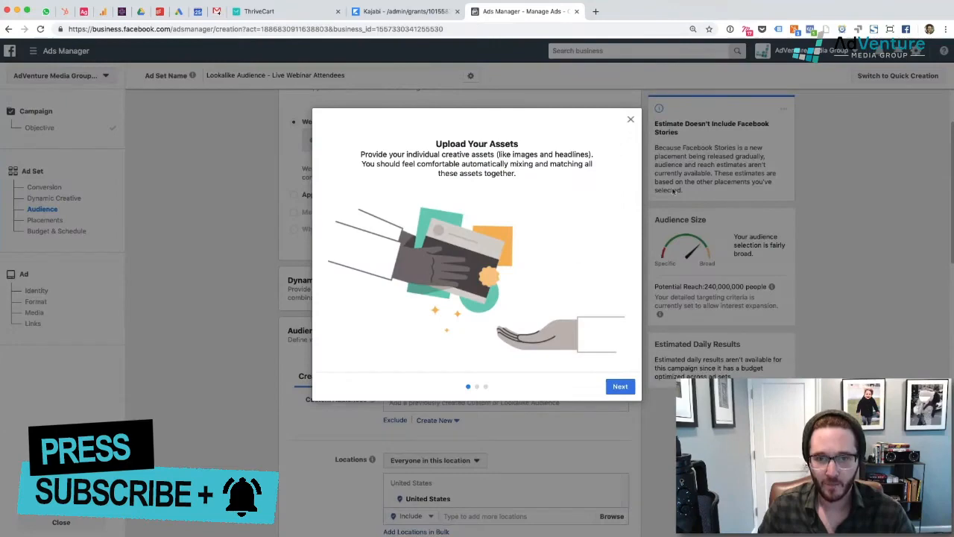
pyautogui.click(620, 386)
pyautogui.click(620, 386)
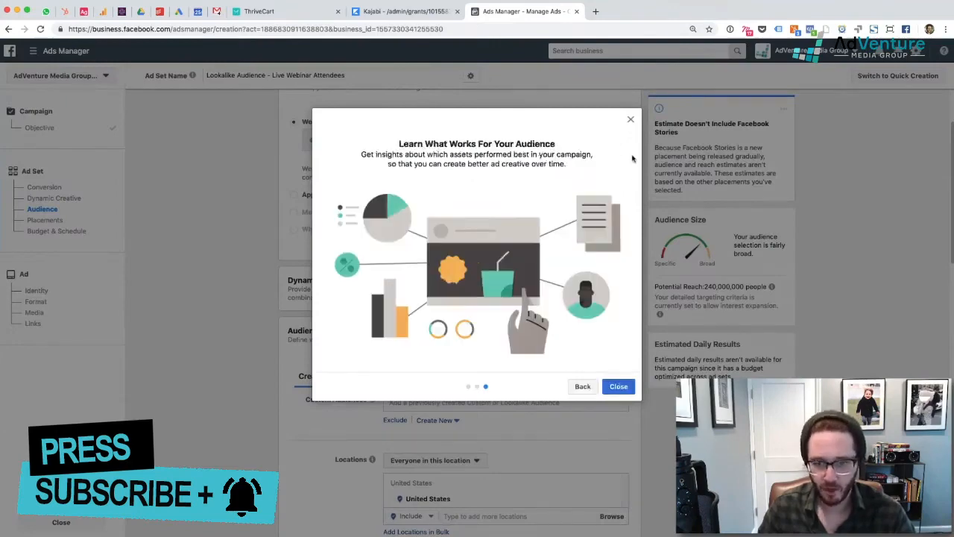
pyautogui.click(630, 121)
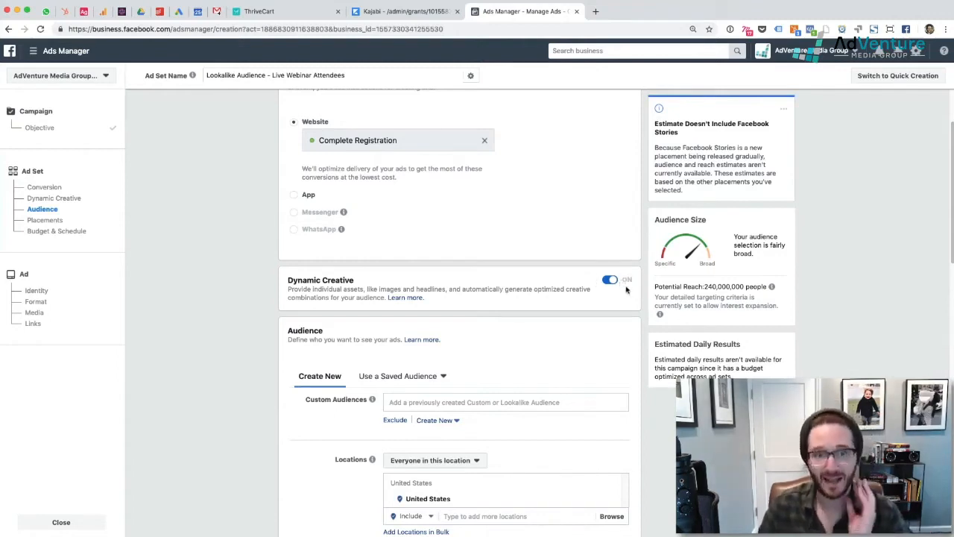
# Step: Add the 1% and 1% to 2% "LP Webinar Attendees 2.6.19 Zoom" lookalikes (NAFTA, AU, GB) to the ad set's custom audiences
pyautogui.scroll(-3, 632, 316)
pyautogui.scroll(1, 227, 416)
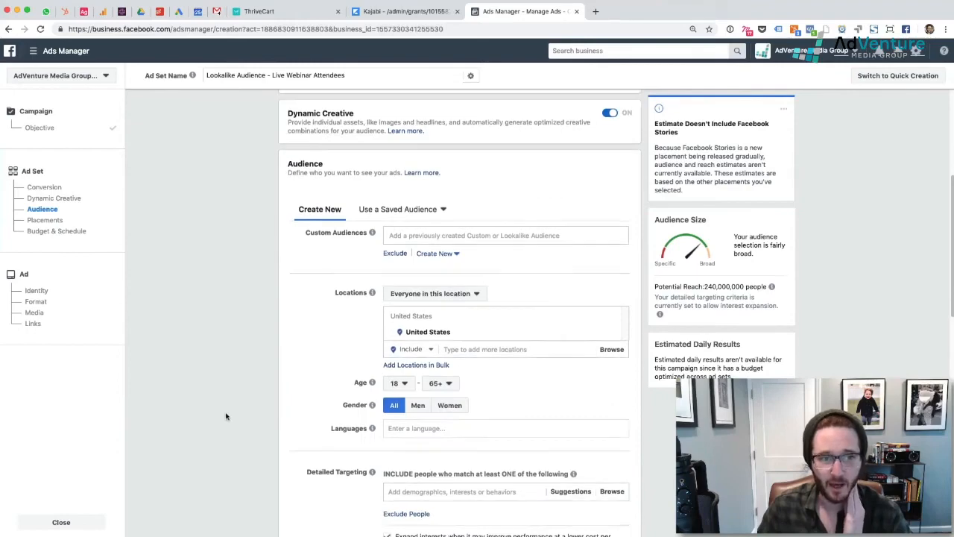
pyautogui.scroll(-10, 240, 395)
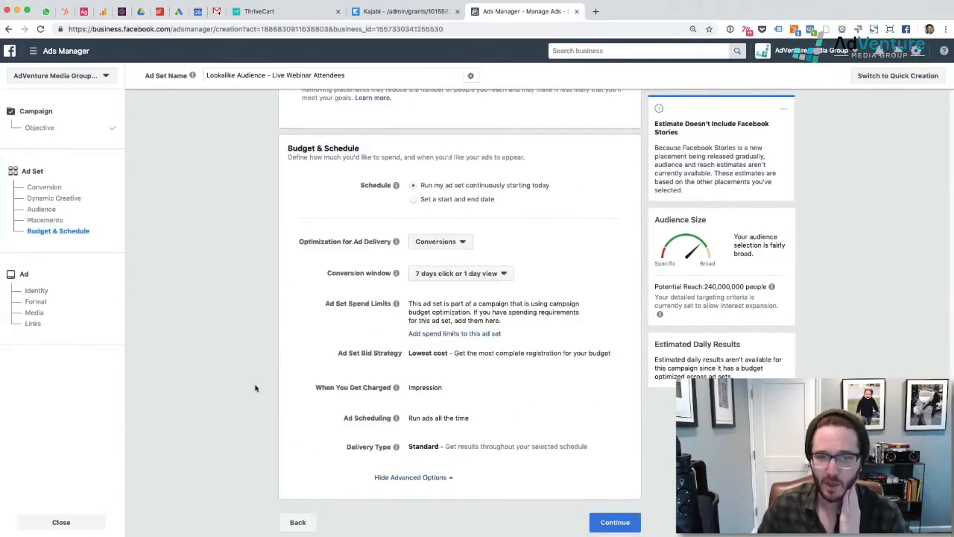
pyautogui.scroll(10, 255, 387)
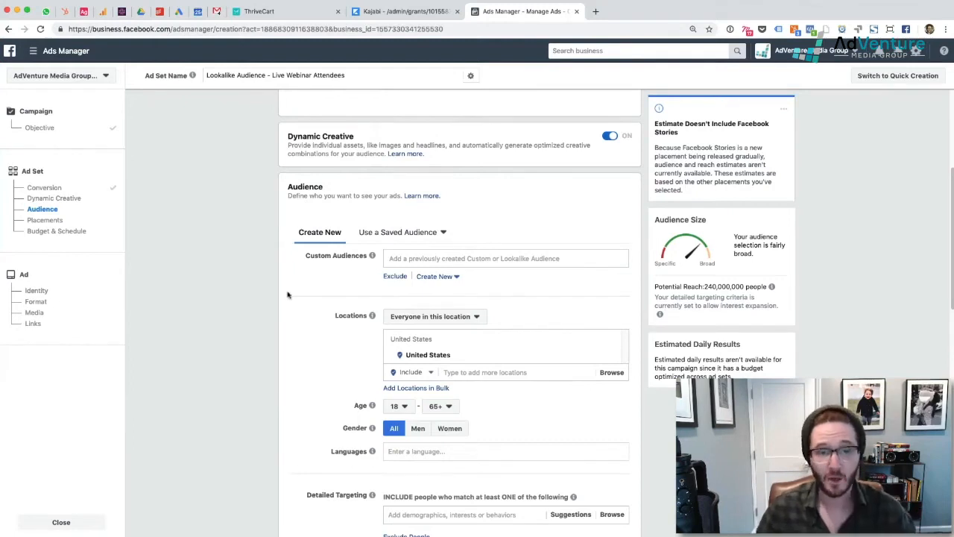
pyautogui.click(411, 259)
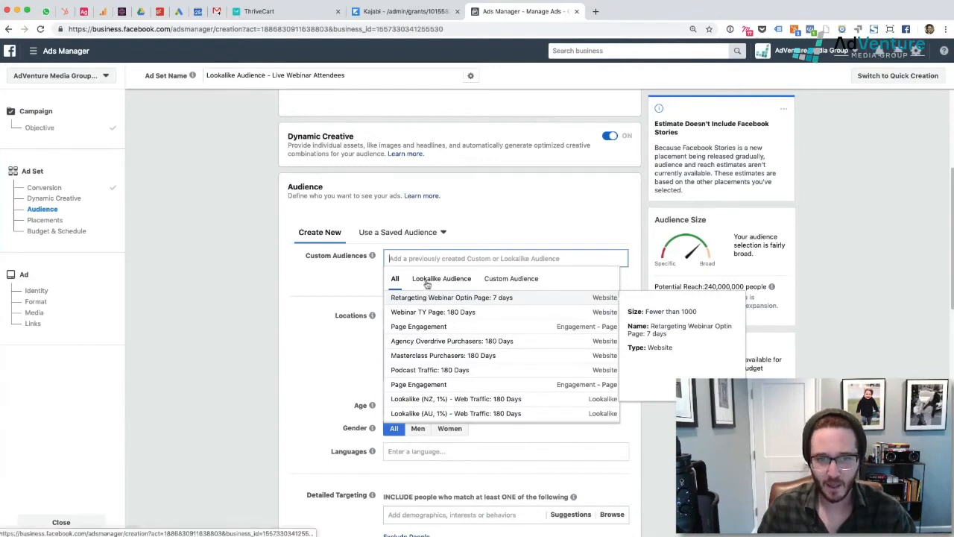
pyautogui.click(427, 282)
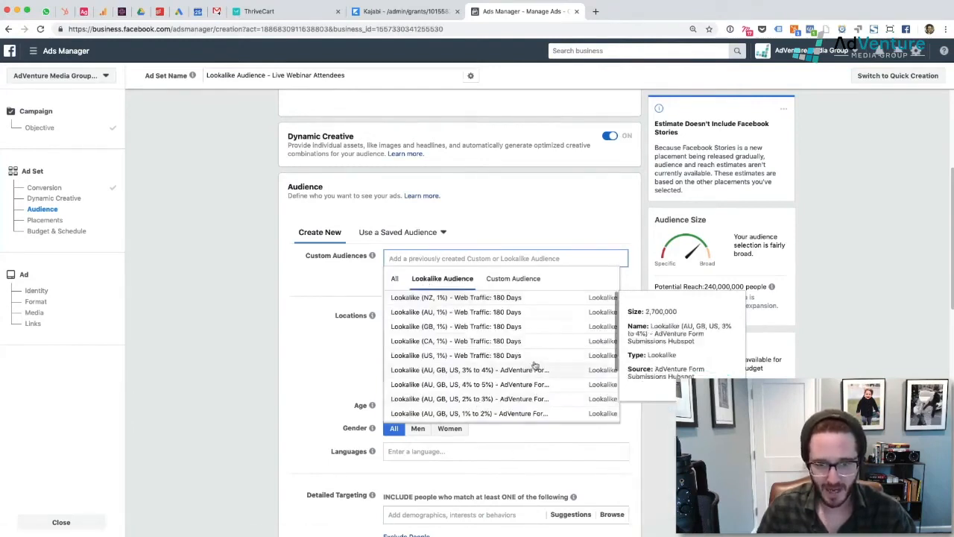
pyautogui.scroll(-3, 566, 355)
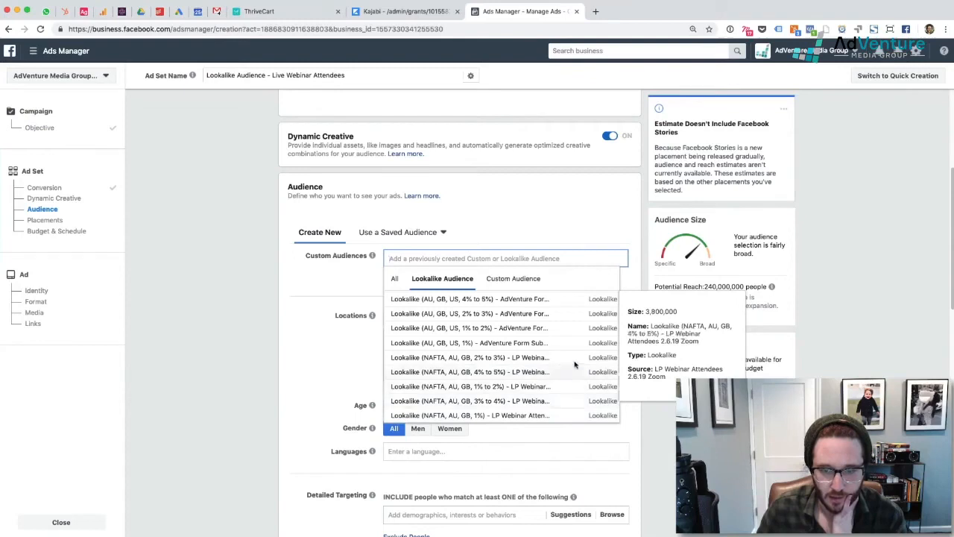
pyautogui.click(573, 416)
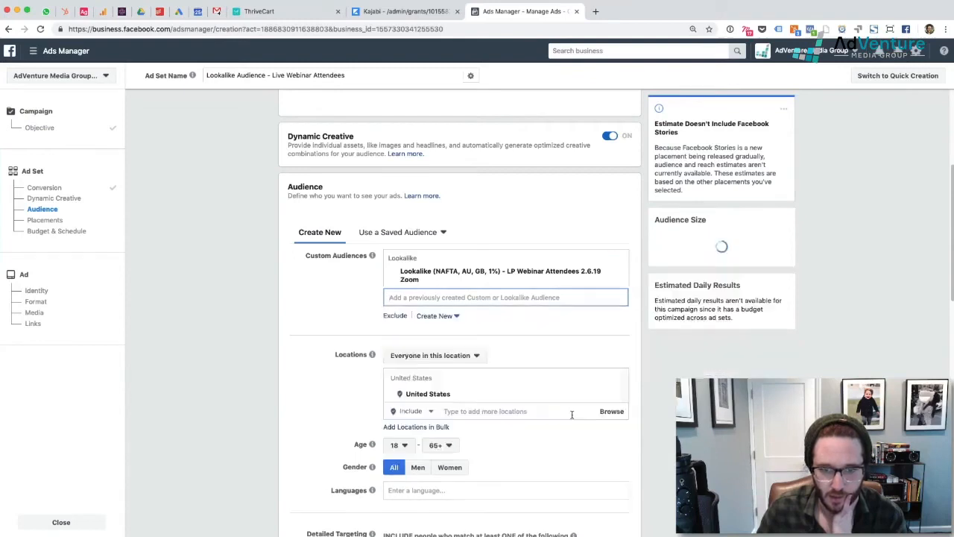
pyautogui.scroll(-2, 522, 440)
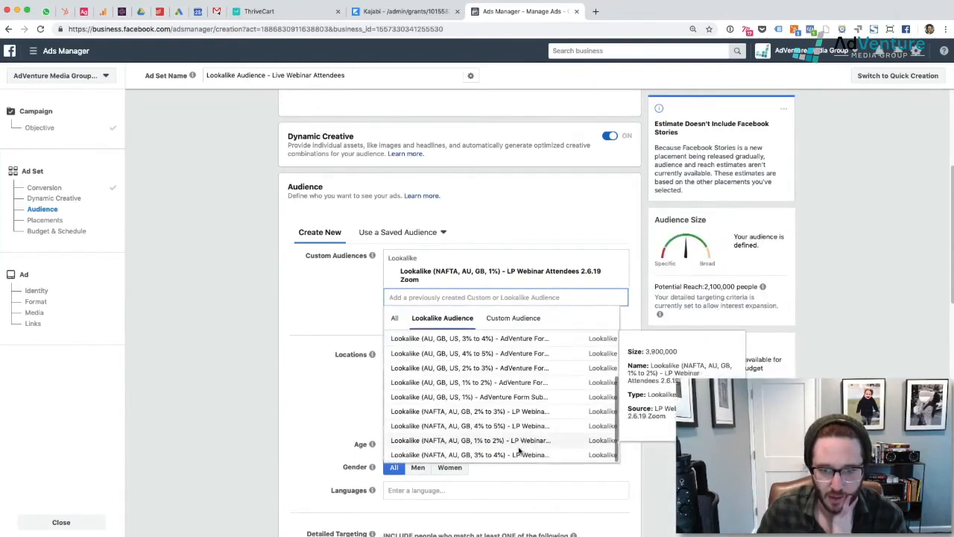
pyautogui.click(532, 440)
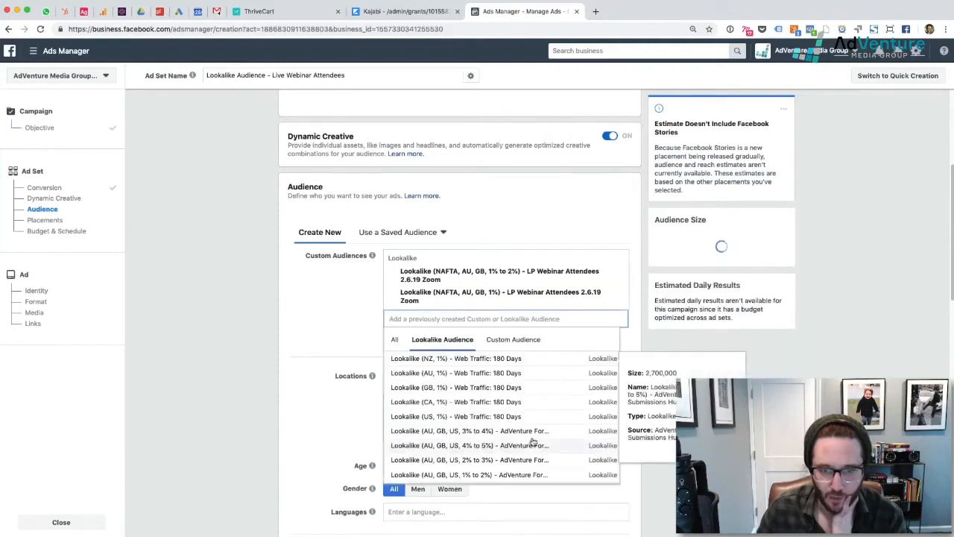
pyautogui.click(334, 304)
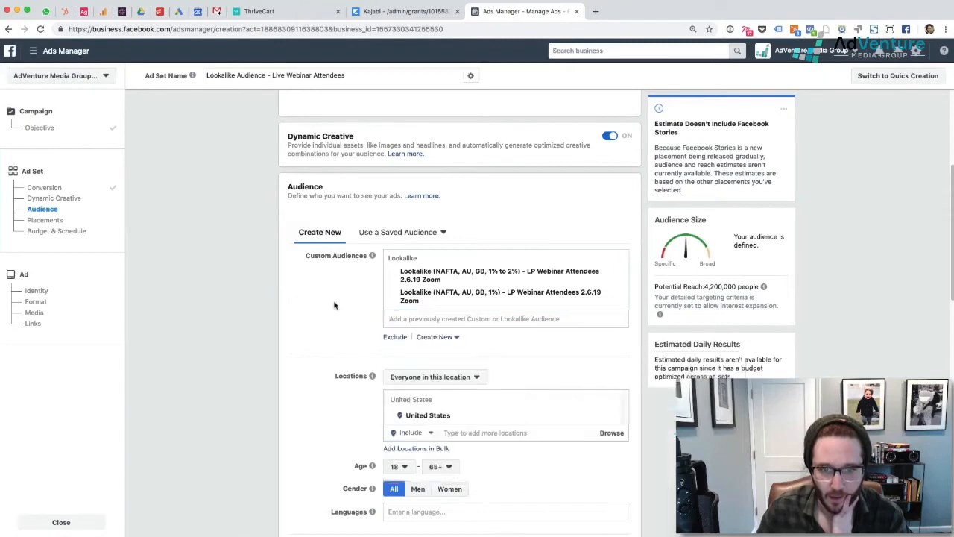
# Step: Add Australia and the United Kingdom as included countries in the audience's locations
pyautogui.scroll(-3, 336, 306)
pyautogui.scroll(1, 336, 302)
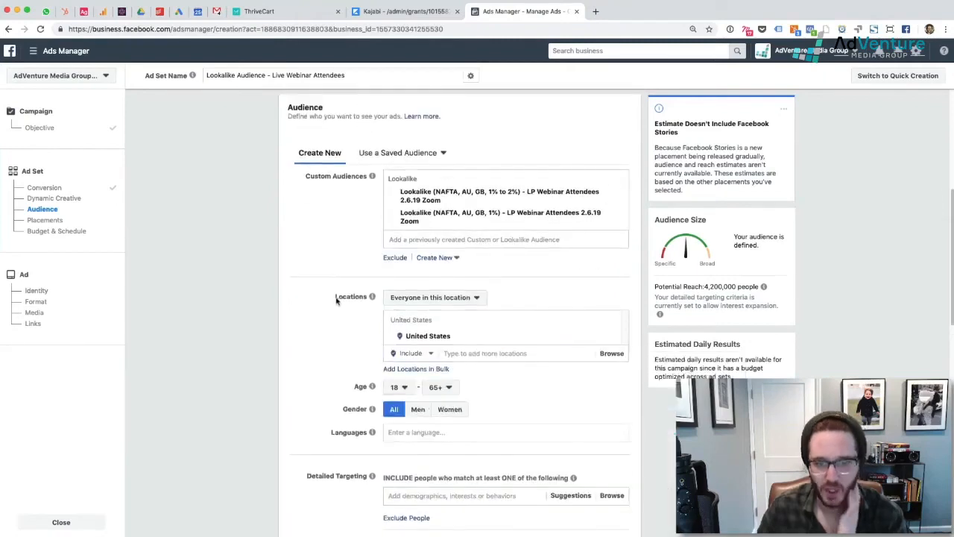
pyautogui.click(457, 353)
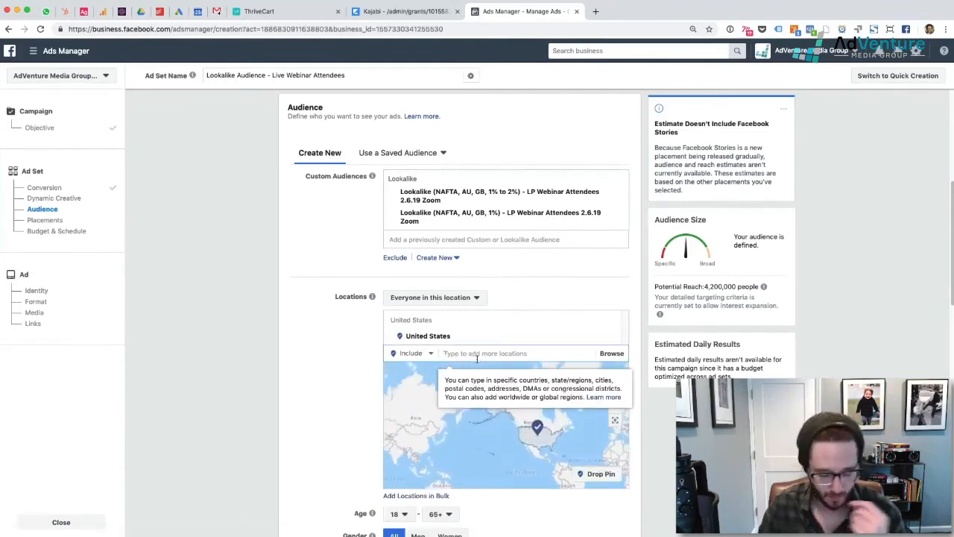
pyautogui.write('austra')
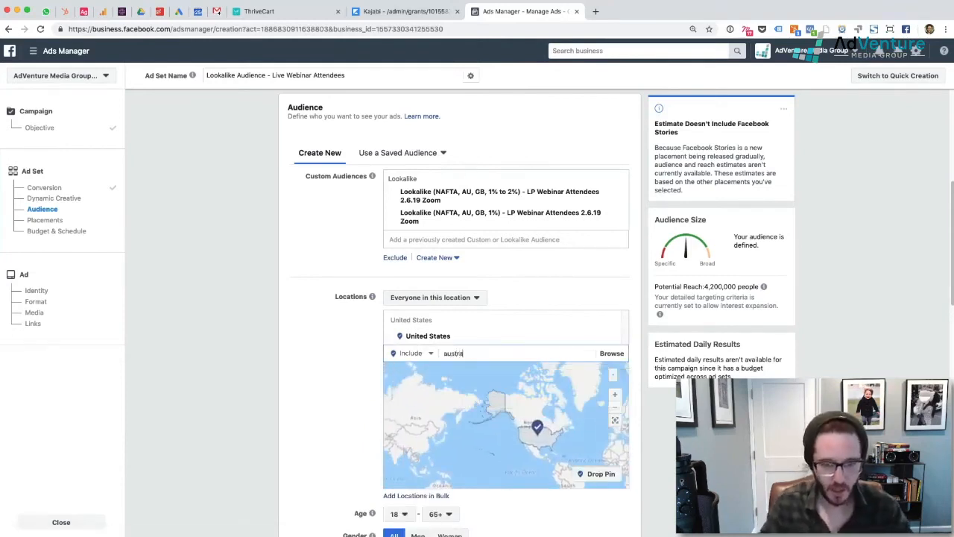
pyautogui.write('lia')
pyautogui.press('Return')
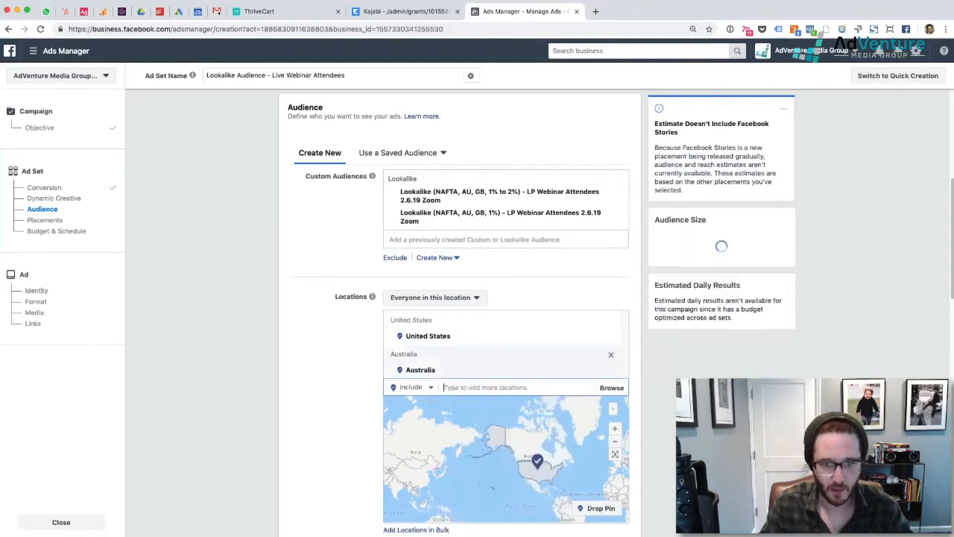
pyautogui.write('united king')
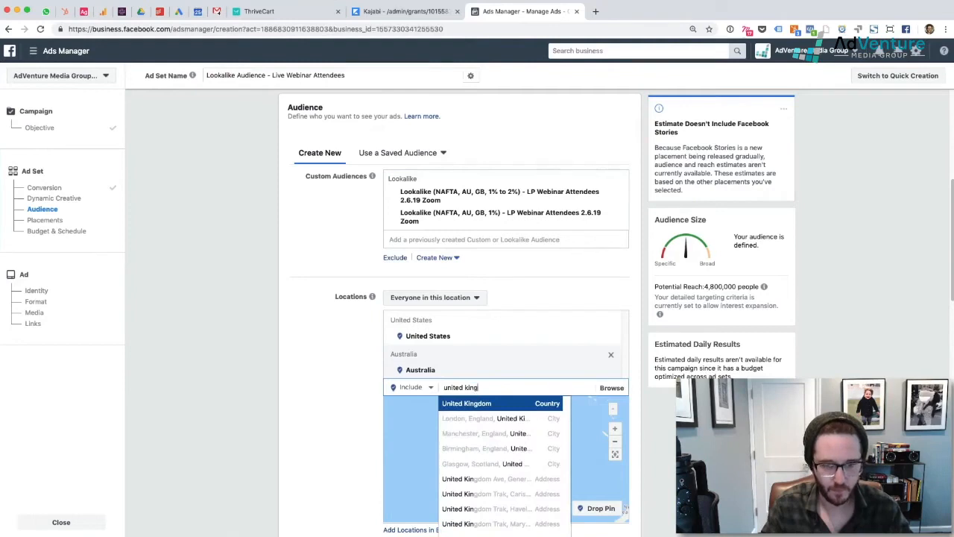
pyautogui.press('Return')
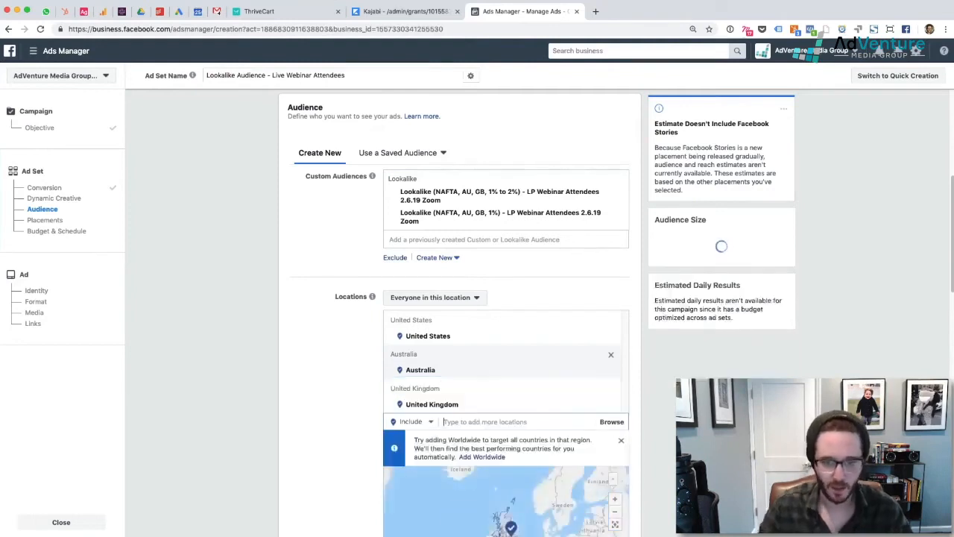
# Step: Dismiss the Worldwide targeting suggestion and look over the targeted countries on the audience's location map
pyautogui.click(622, 444)
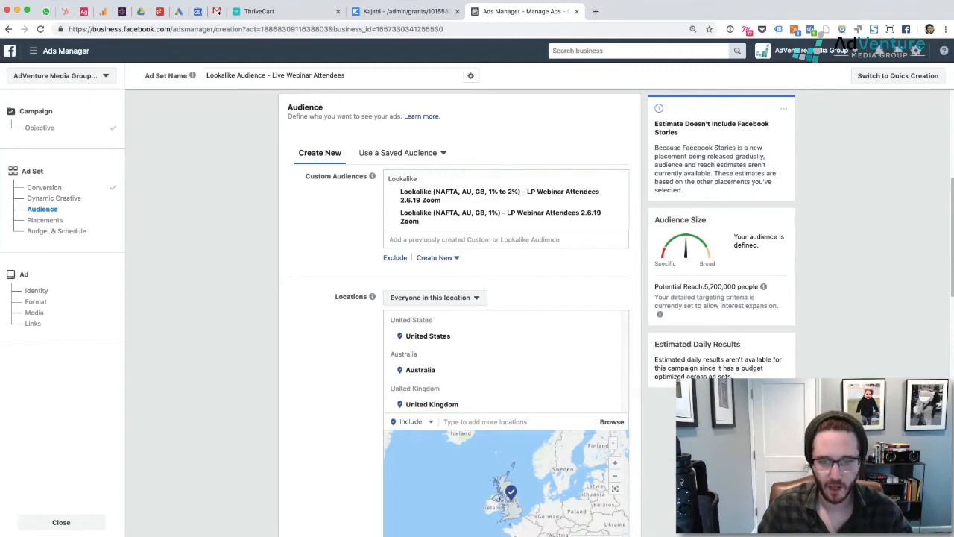
pyautogui.scroll(-3, 625, 478)
pyautogui.click(615, 337)
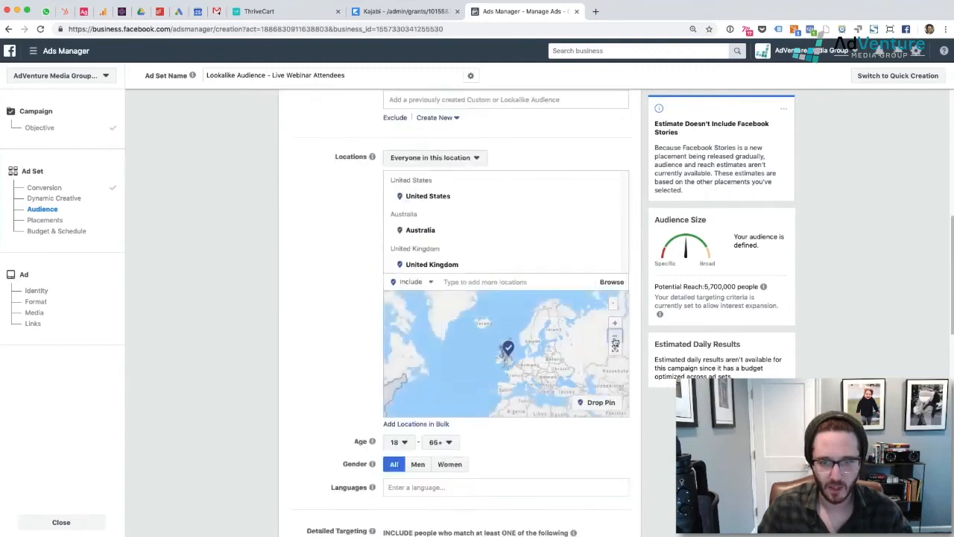
pyautogui.moveTo(503, 375); pyautogui.dragTo(515, 293)
pyautogui.moveTo(442, 356); pyautogui.dragTo(452, 375)
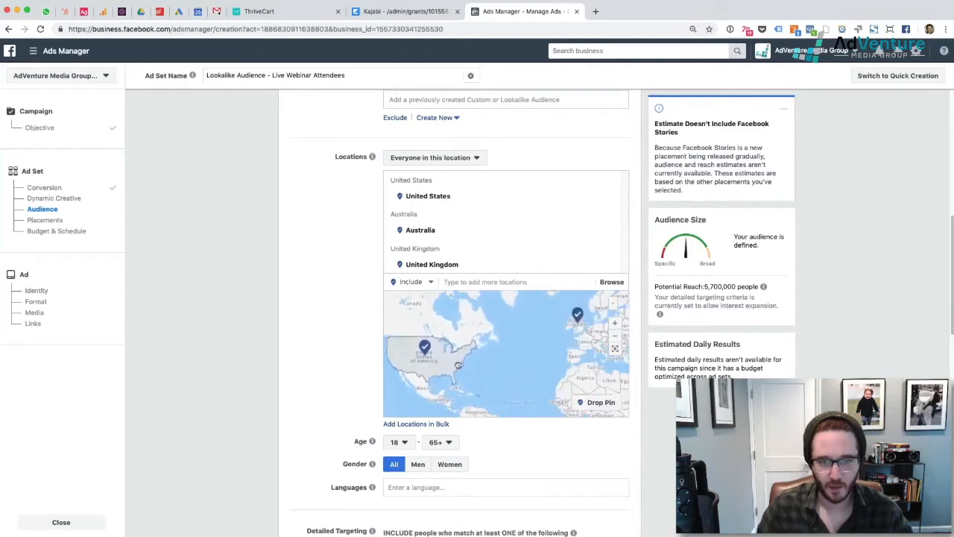
pyautogui.moveTo(528, 358)
pyautogui.mouseDown()
pyautogui.moveTo(403, 347)
pyautogui.moveTo(481, 389)
pyautogui.moveTo(473, 378)
pyautogui.moveTo(449, 395)
pyautogui.mouseUp()
pyautogui.moveTo(556, 378); pyautogui.dragTo(478, 342)
pyautogui.moveTo(572, 354); pyautogui.dragTo(516, 344)
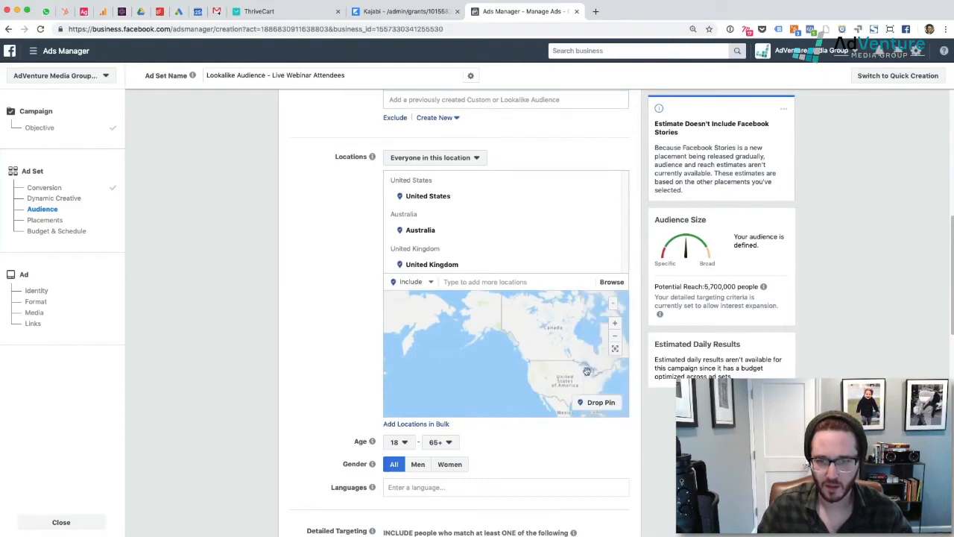
pyautogui.moveTo(588, 370); pyautogui.dragTo(526, 344)
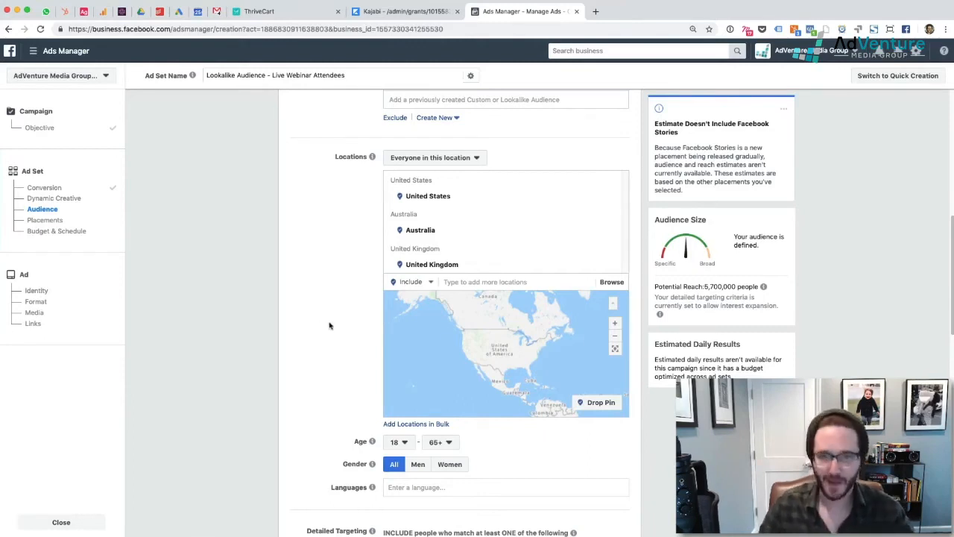
pyautogui.scroll(2, 342, 332)
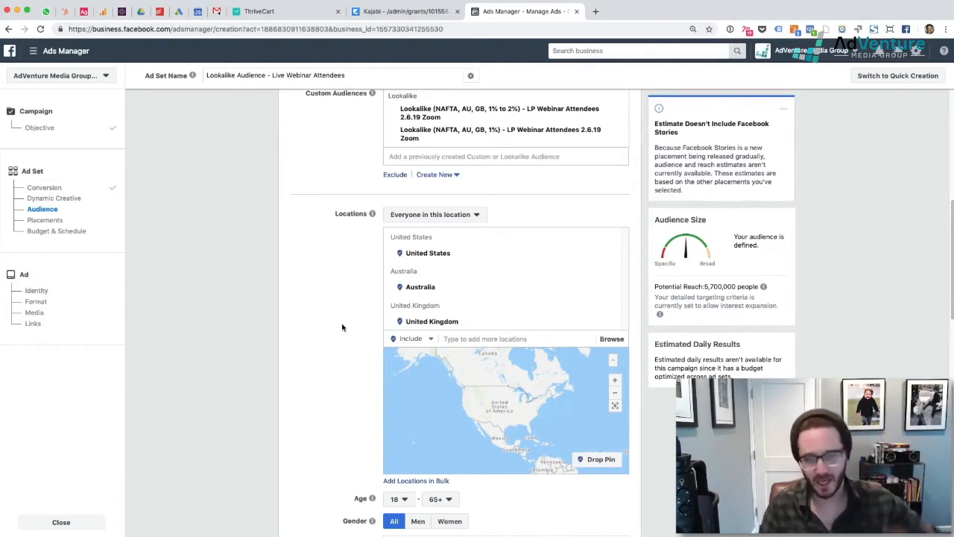
pyautogui.scroll(-5, 350, 332)
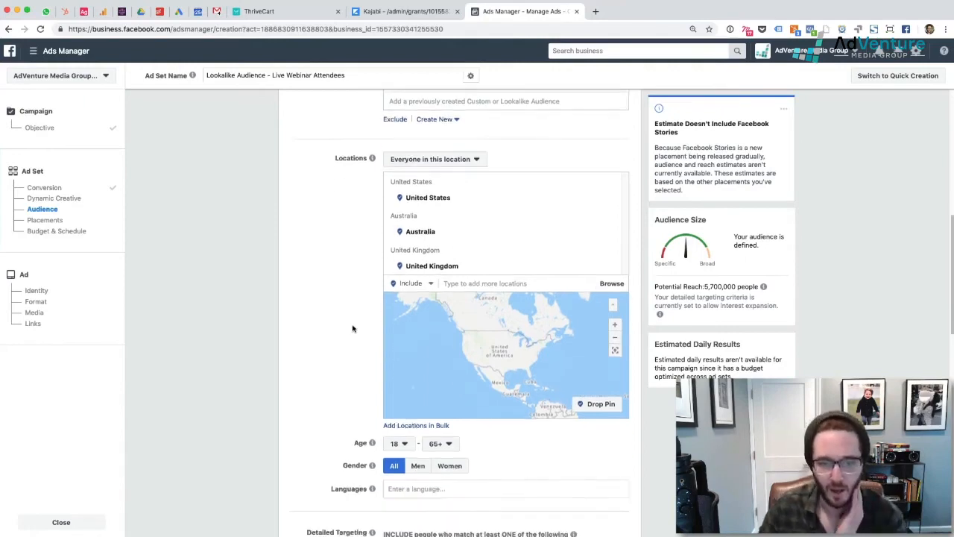
pyautogui.click(400, 329)
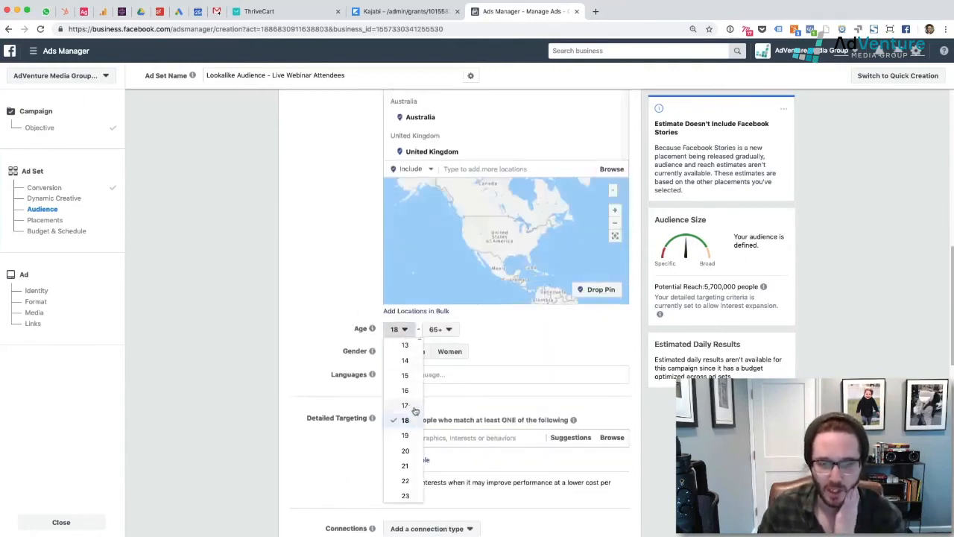
pyautogui.click(410, 406)
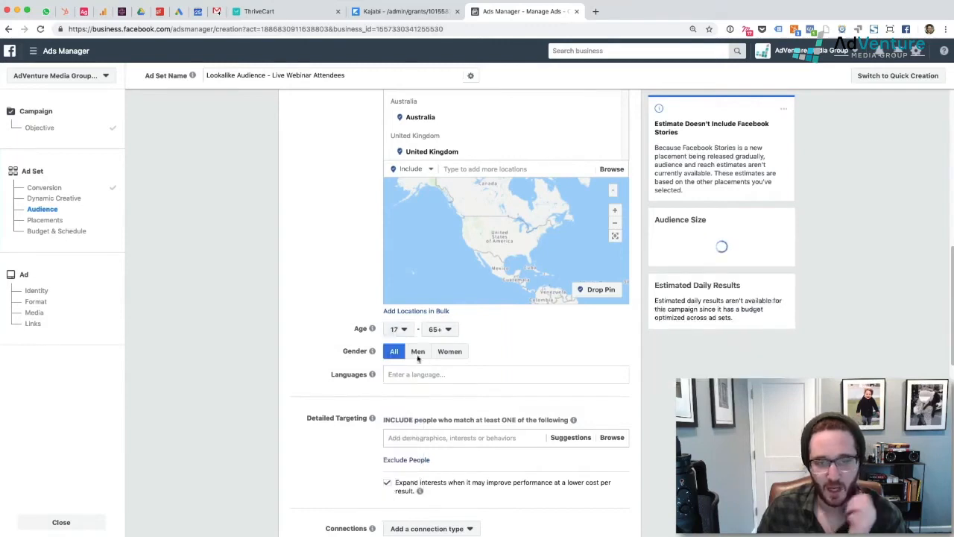
pyautogui.click(403, 329)
pyautogui.click(405, 419)
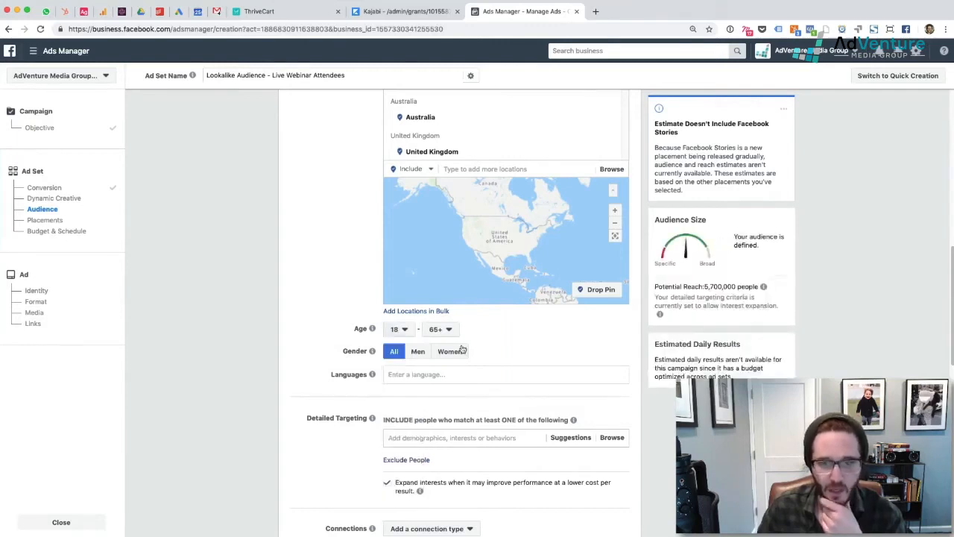
# Step: Set the audience's maximum age to 45 and its language to English (All)
pyautogui.click(450, 330)
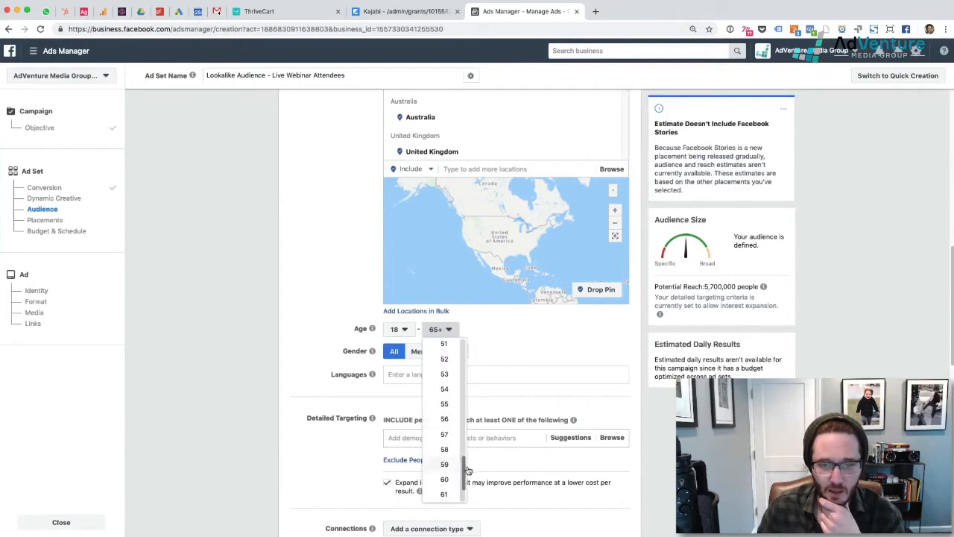
pyautogui.moveTo(467, 481); pyautogui.dragTo(466, 426)
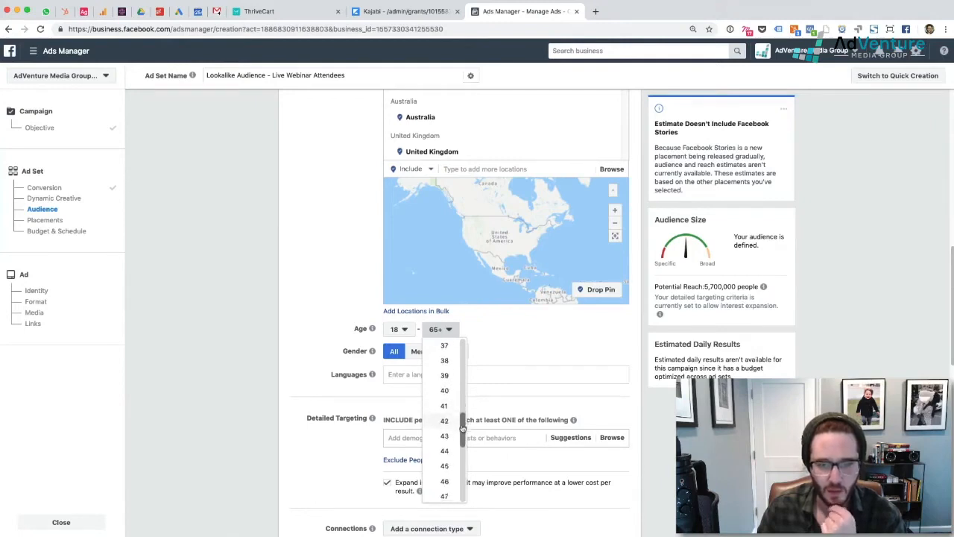
pyautogui.click(445, 466)
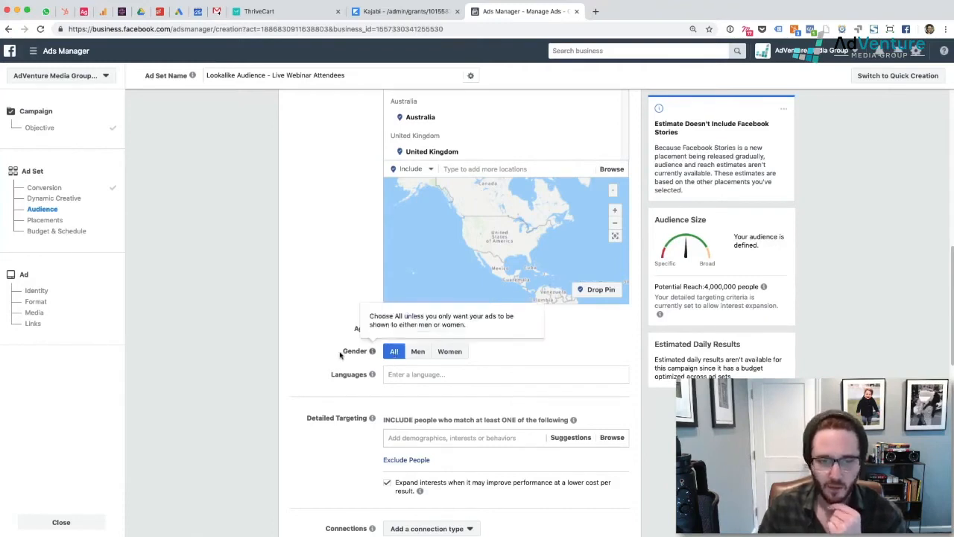
pyautogui.click(406, 379)
pyautogui.write('Eng')
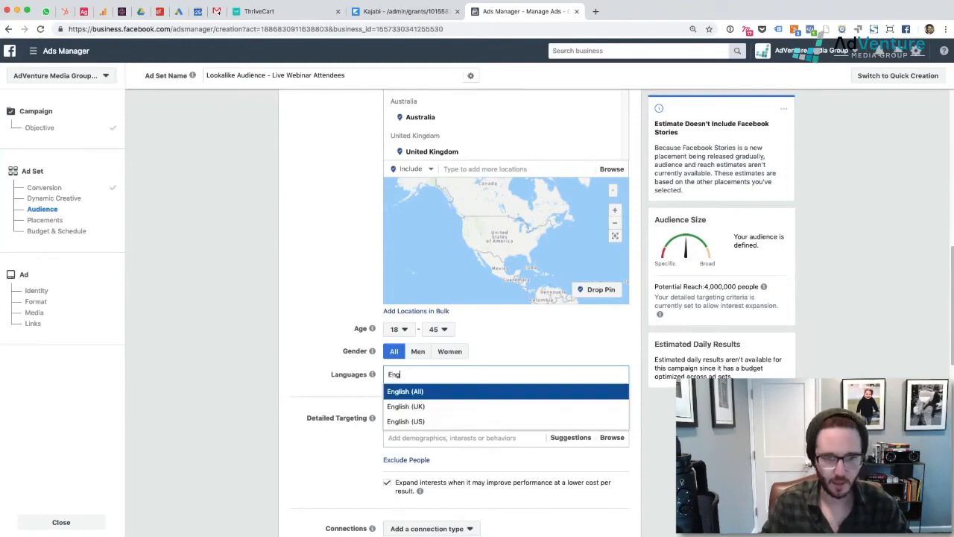
pyautogui.press('Return')
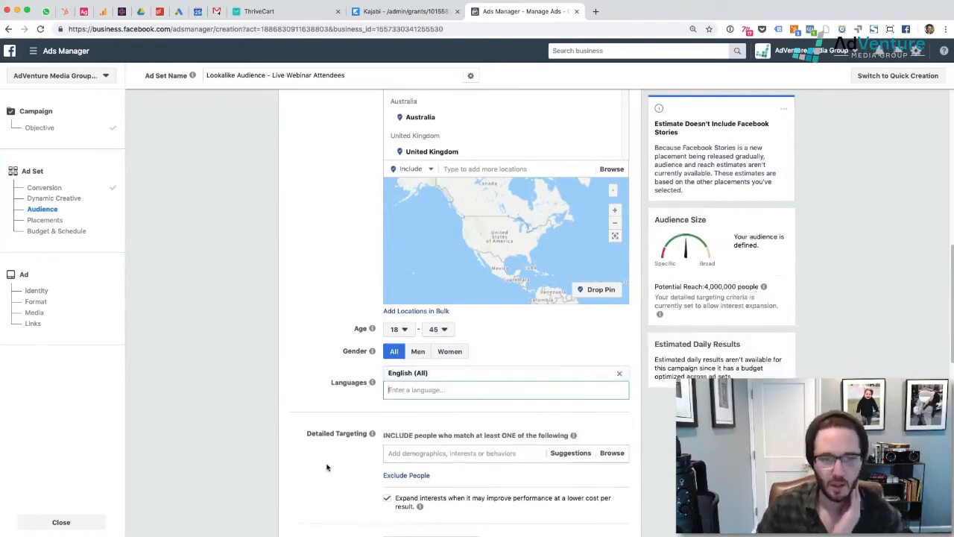
pyautogui.scroll(-2, 326, 465)
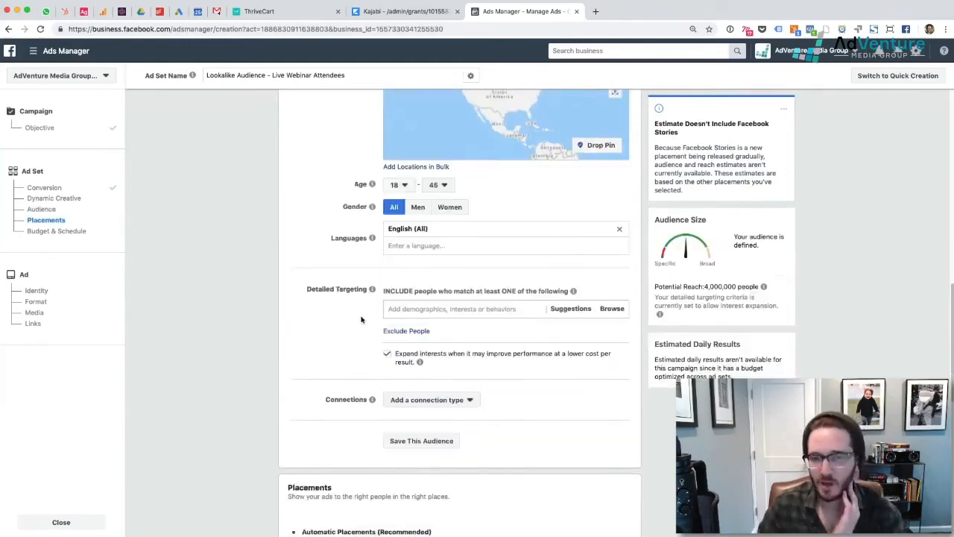
pyautogui.scroll(7, 361, 319)
pyautogui.scroll(3, 361, 319)
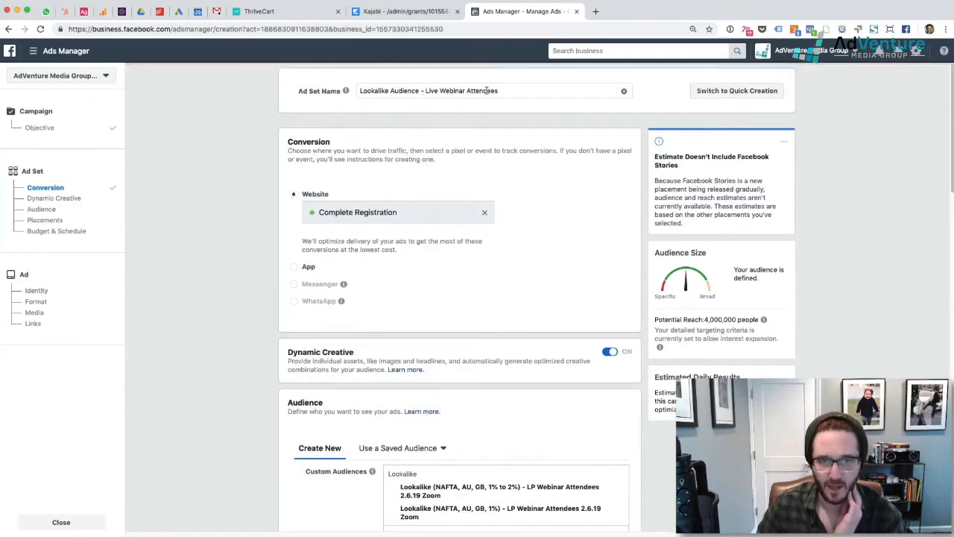
pyautogui.click(513, 91)
pyautogui.write('(')
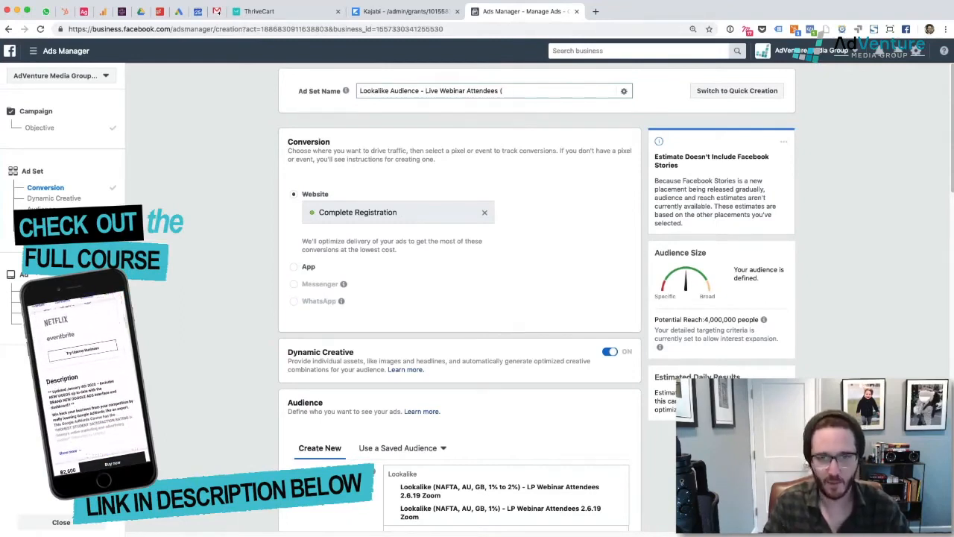
pyautogui.press('BackSpace')
pyautogui.press('BackSpace')
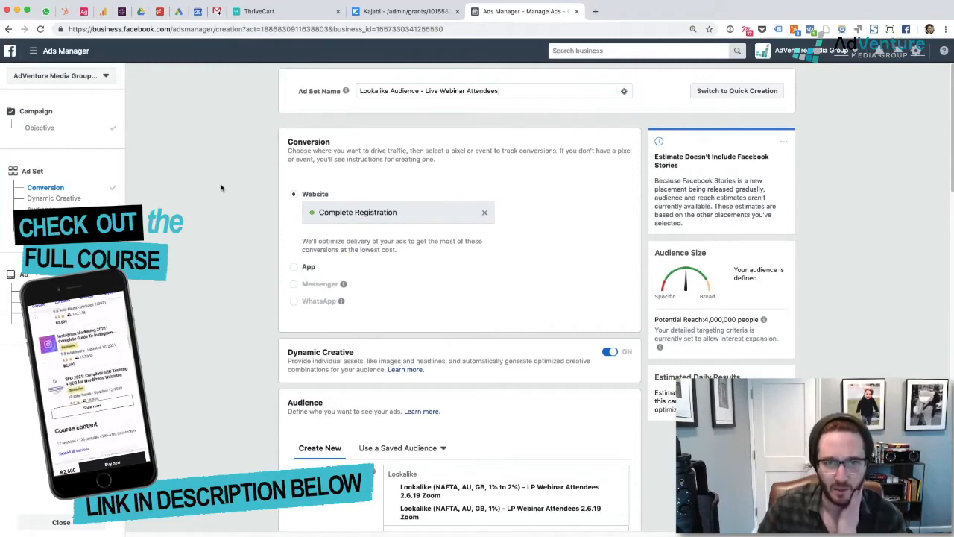
# Step: Review the audience settings, including the suggested and browsable options for detailed targeting, without adding any
pyautogui.scroll(-3, 287, 324)
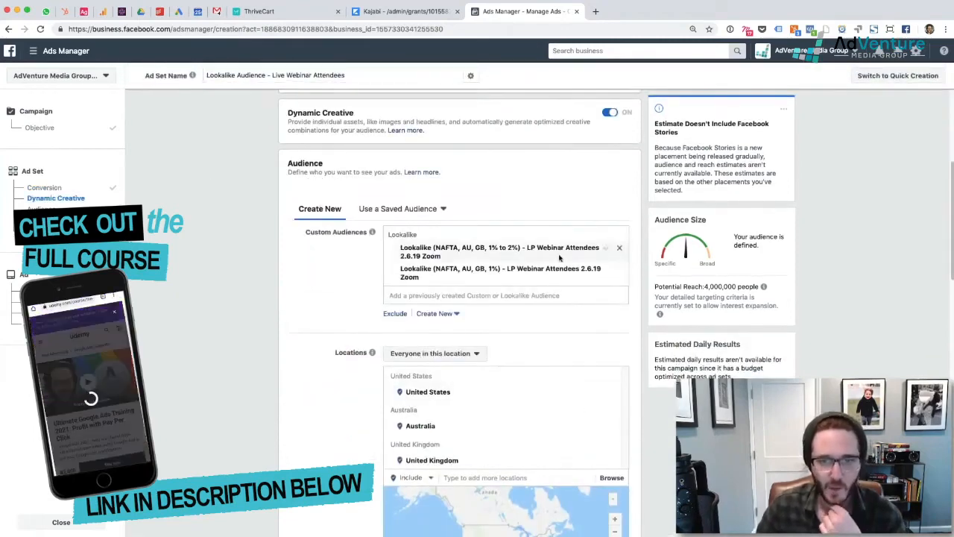
pyautogui.scroll(-3, 310, 339)
pyautogui.scroll(-5, 310, 340)
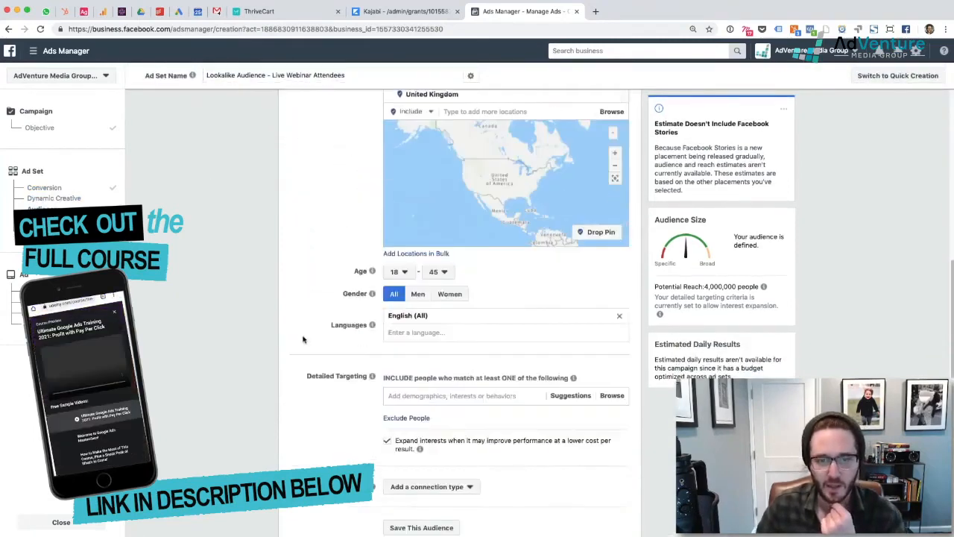
pyautogui.scroll(1, 318, 341)
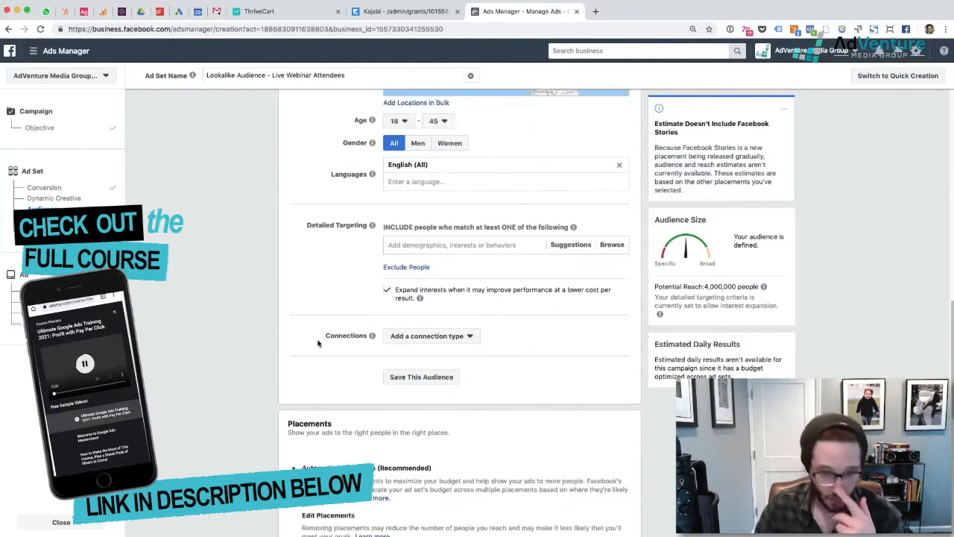
pyautogui.scroll(2, 320, 339)
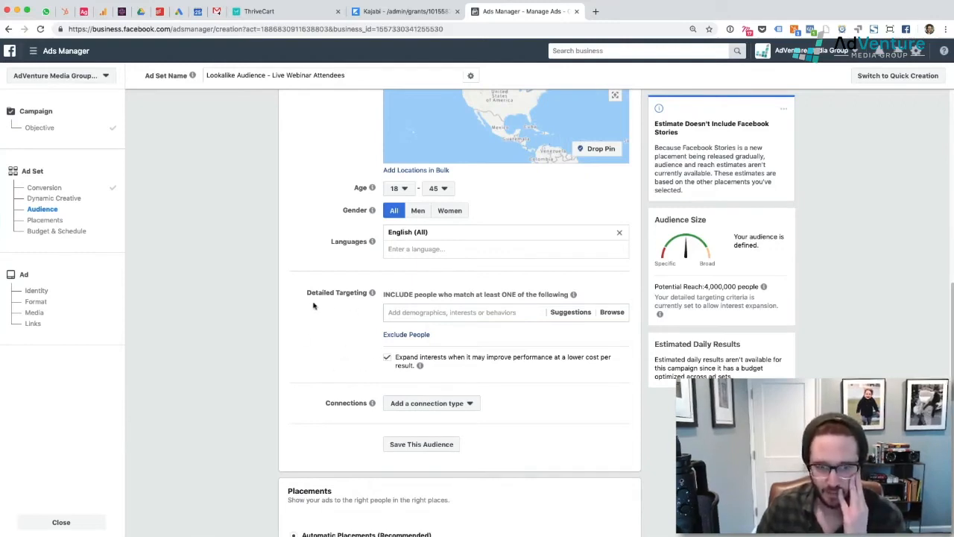
pyautogui.scroll(-1, 350, 306)
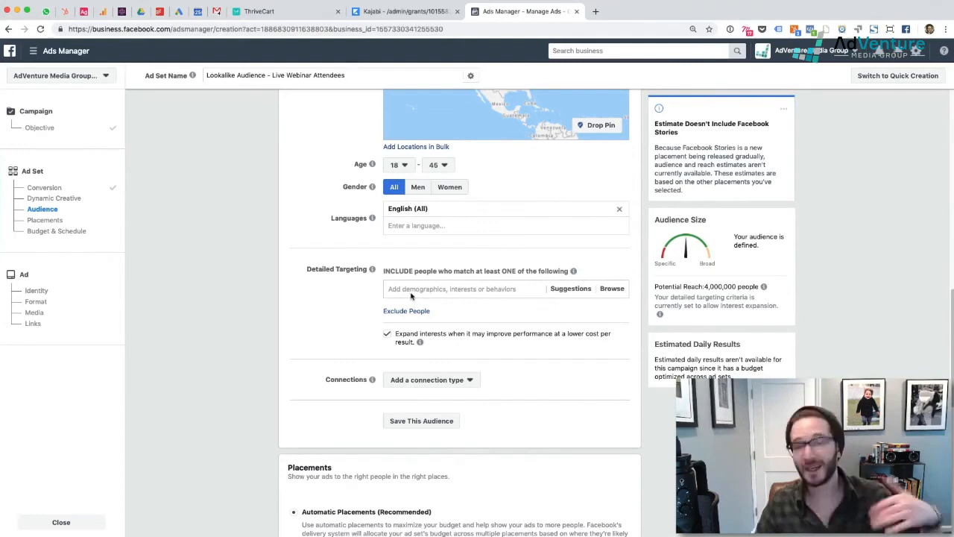
pyautogui.click(571, 290)
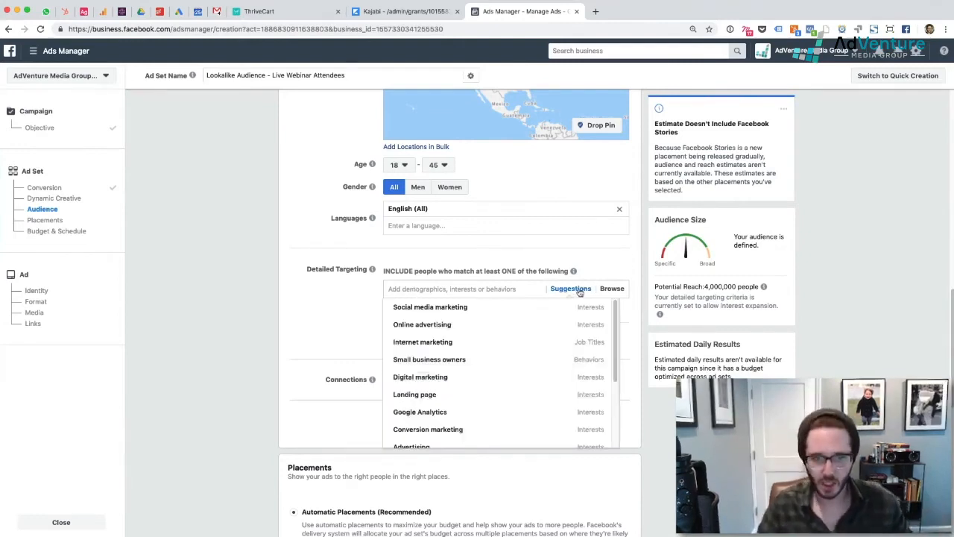
pyautogui.click(612, 288)
pyautogui.click(350, 323)
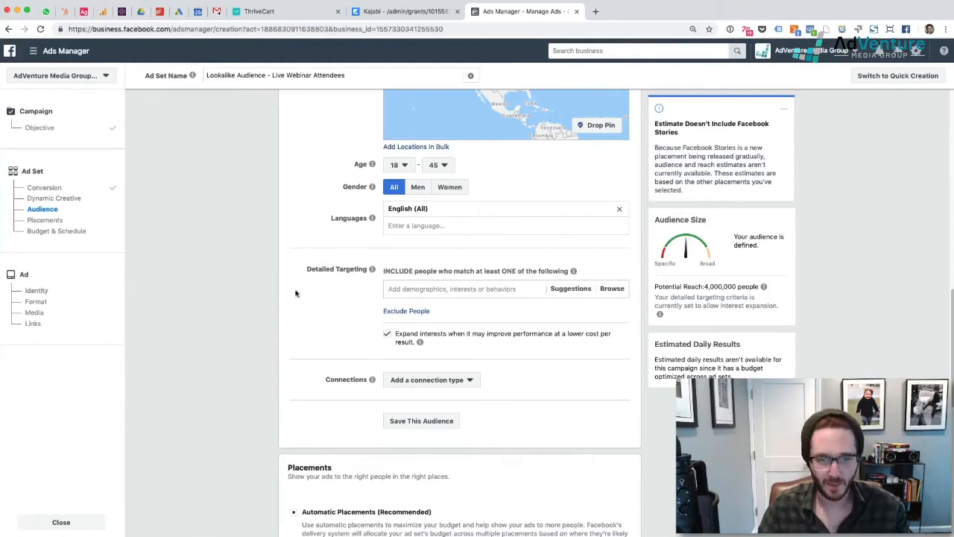
# Step: Switch the ad set from automatic placements to Edit Placements and look over the platform list
pyautogui.scroll(-2, 319, 306)
pyautogui.scroll(-2, 319, 305)
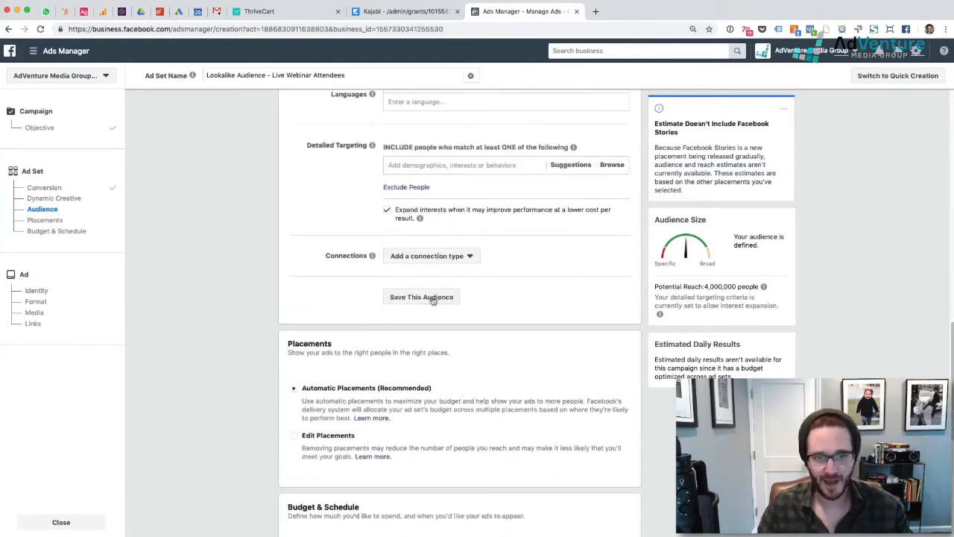
pyautogui.scroll(-1, 302, 304)
pyautogui.scroll(5, 351, 365)
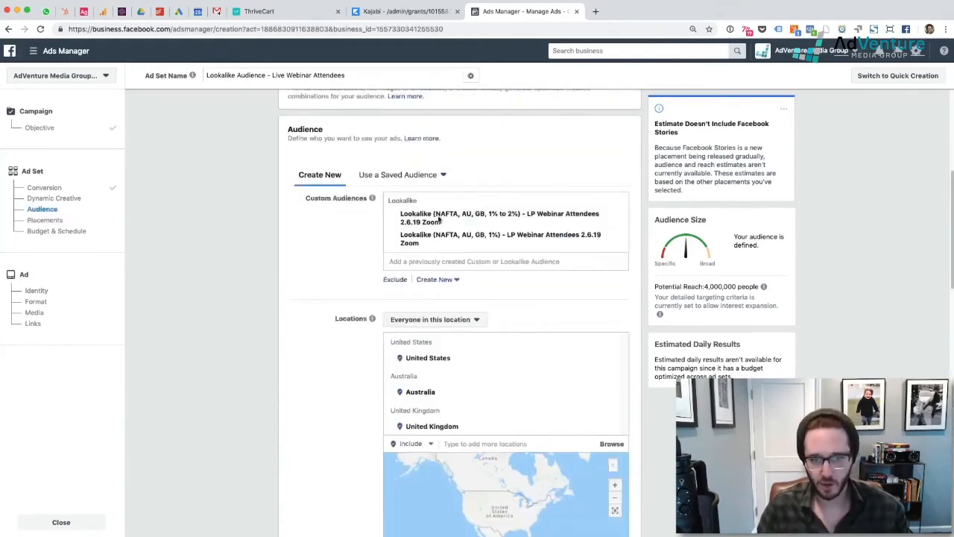
pyautogui.scroll(-10, 417, 299)
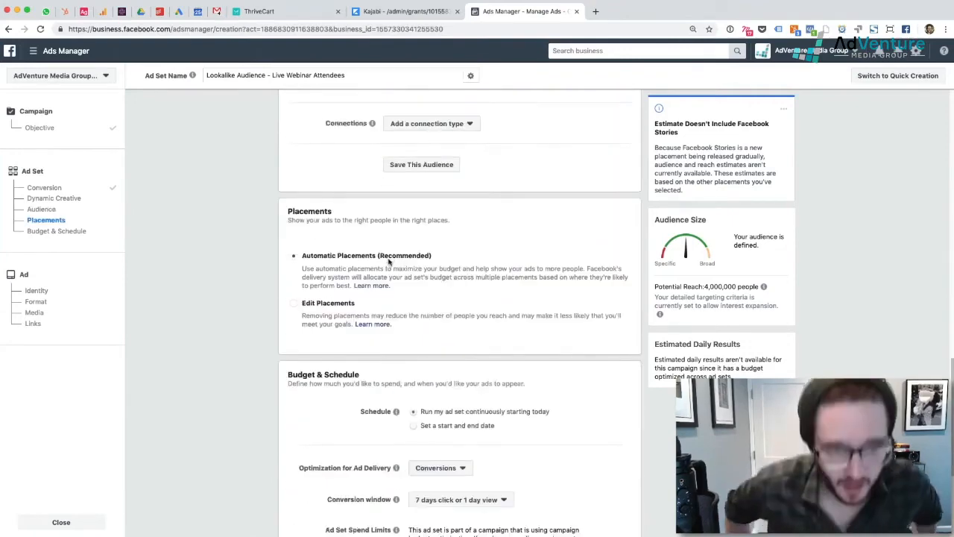
pyautogui.click(293, 303)
pyautogui.scroll(-4, 415, 315)
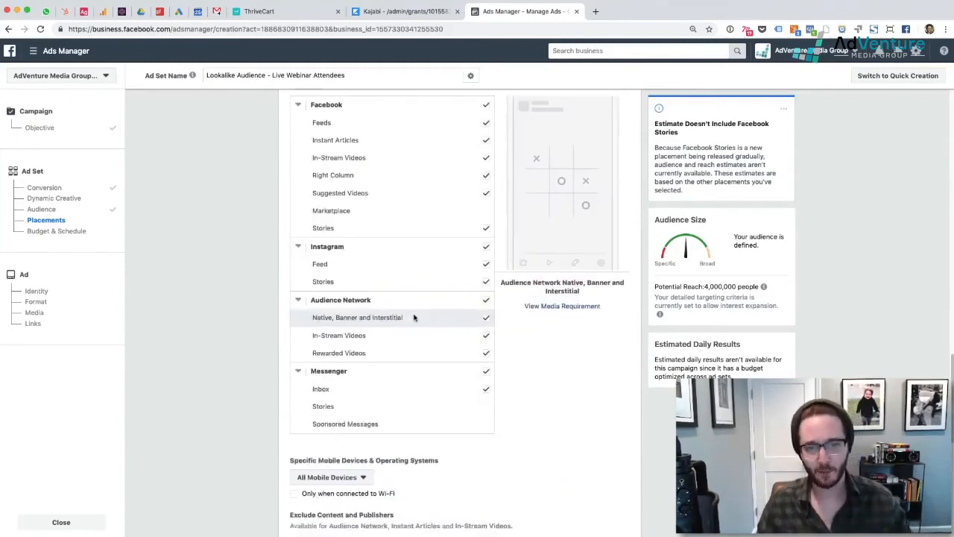
pyautogui.scroll(3, 421, 319)
pyautogui.scroll(-2, 423, 312)
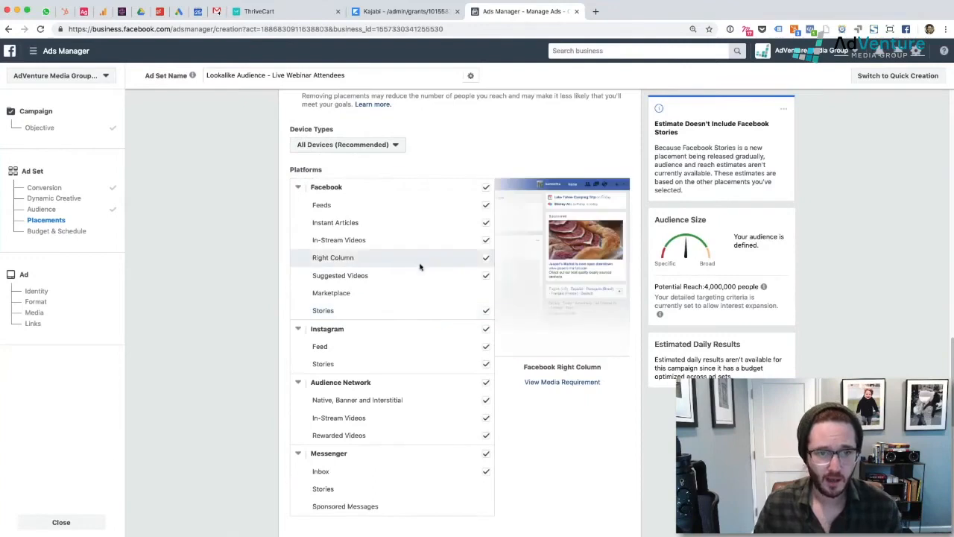
# Step: Exclude Facebook Stories, Instagram Feed, and Audience Network Native, Banner and Interstitial from the ad set's placements
pyautogui.click(485, 310)
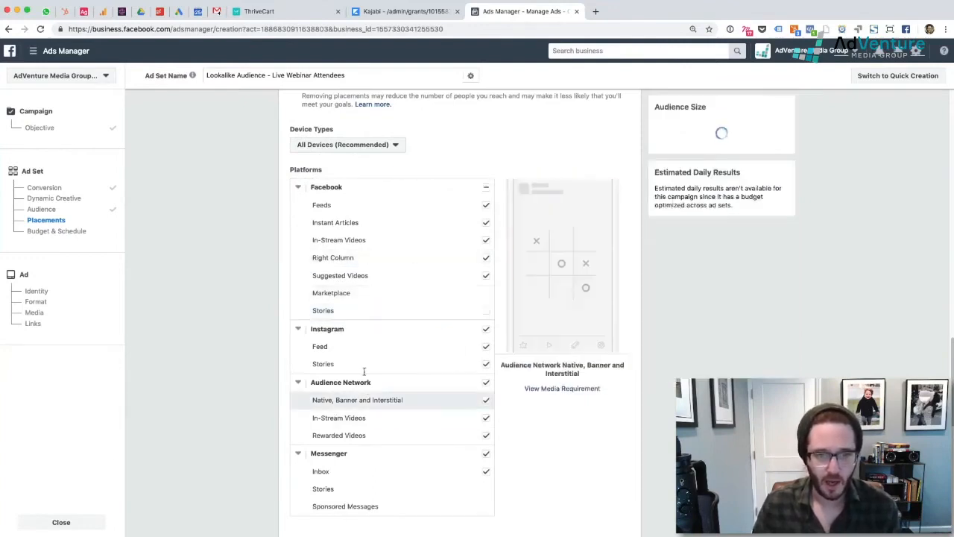
pyautogui.click(486, 348)
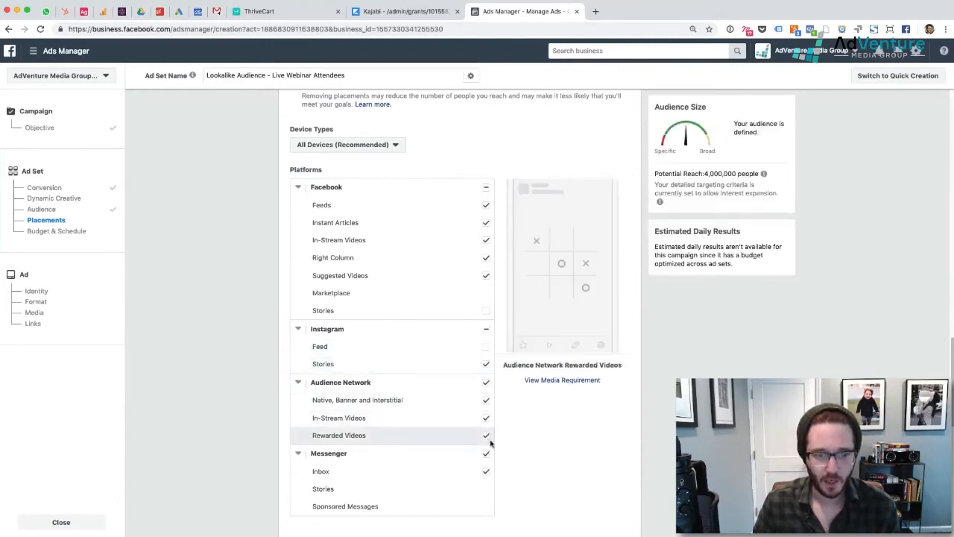
pyautogui.click(486, 401)
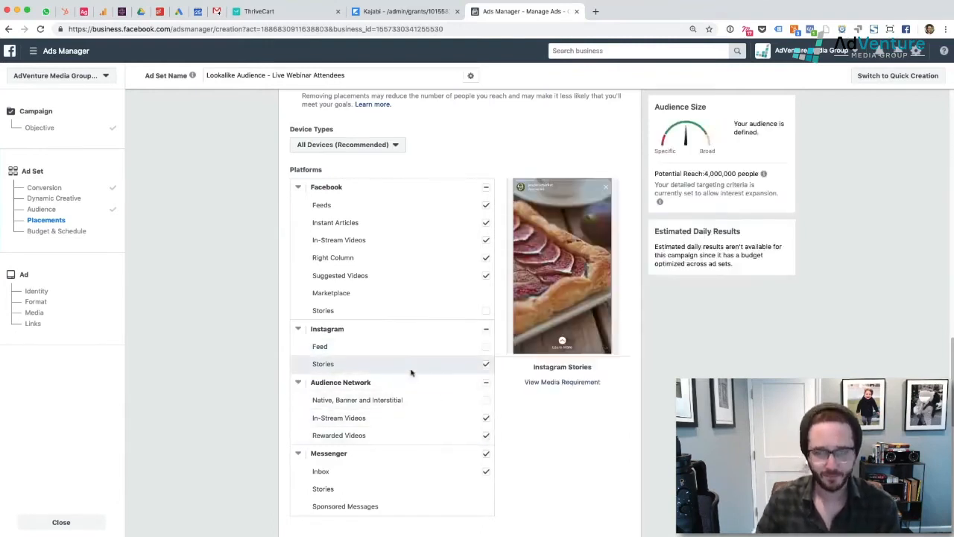
pyautogui.scroll(3, 464, 453)
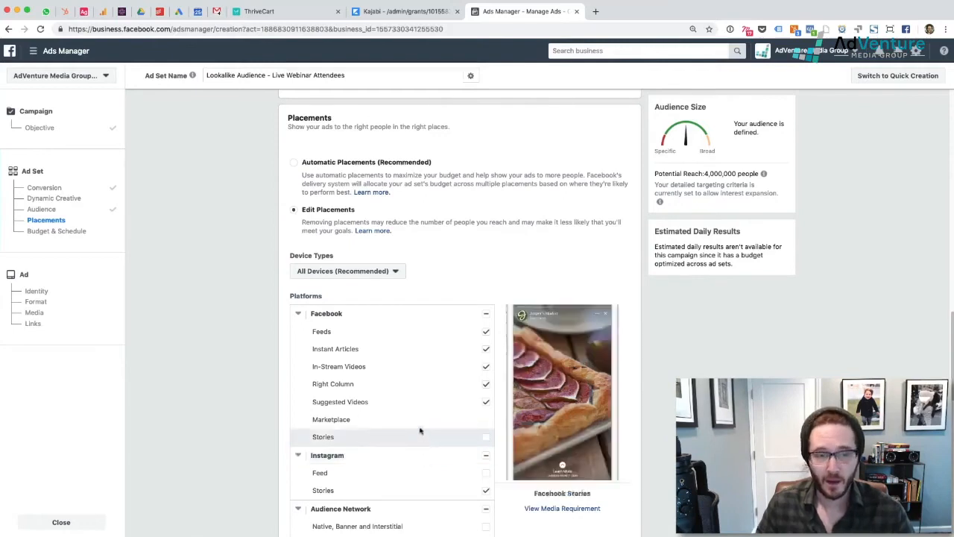
# Step: Return the ad set to Automatic Placements and keep its ad delivery optimized for Conversions
pyautogui.click(294, 161)
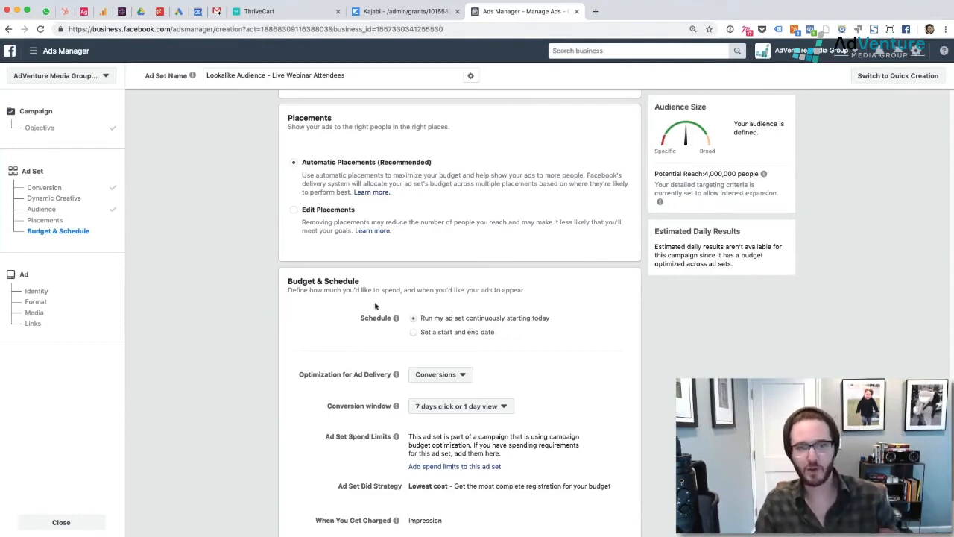
pyautogui.scroll(1, 375, 305)
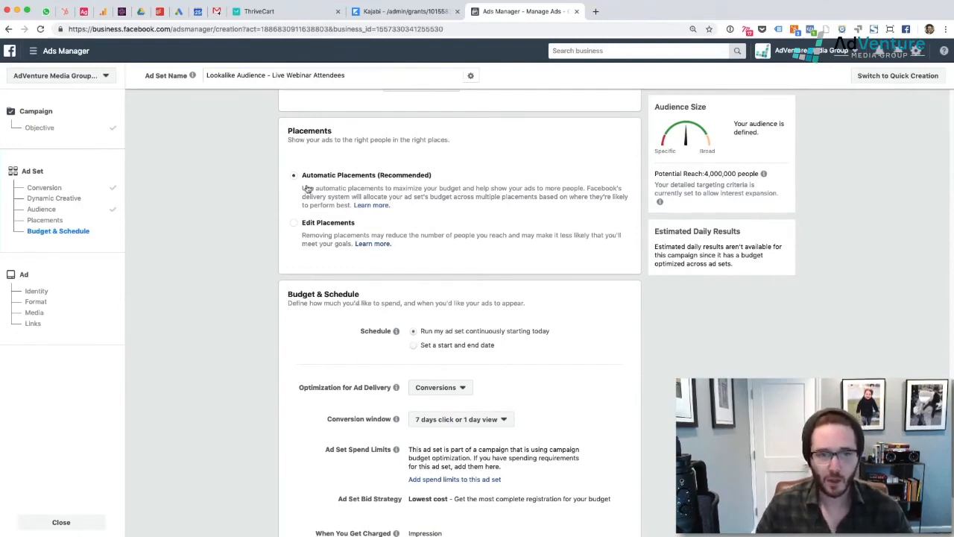
pyautogui.scroll(-3, 328, 193)
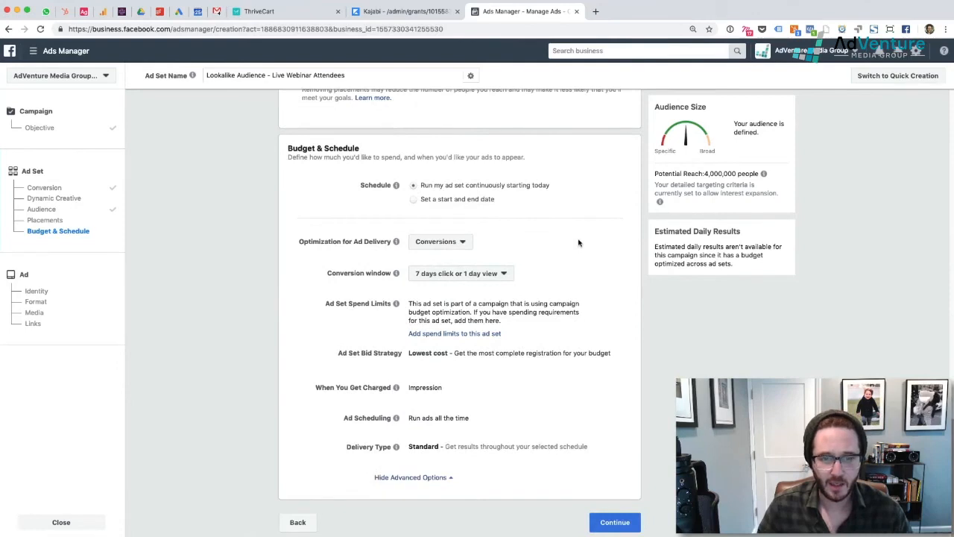
pyautogui.click(453, 243)
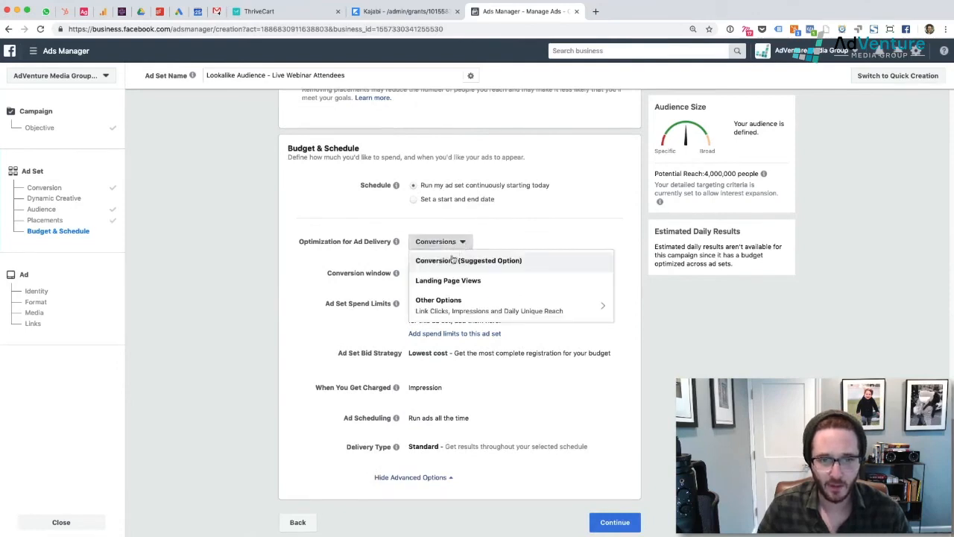
pyautogui.click(460, 267)
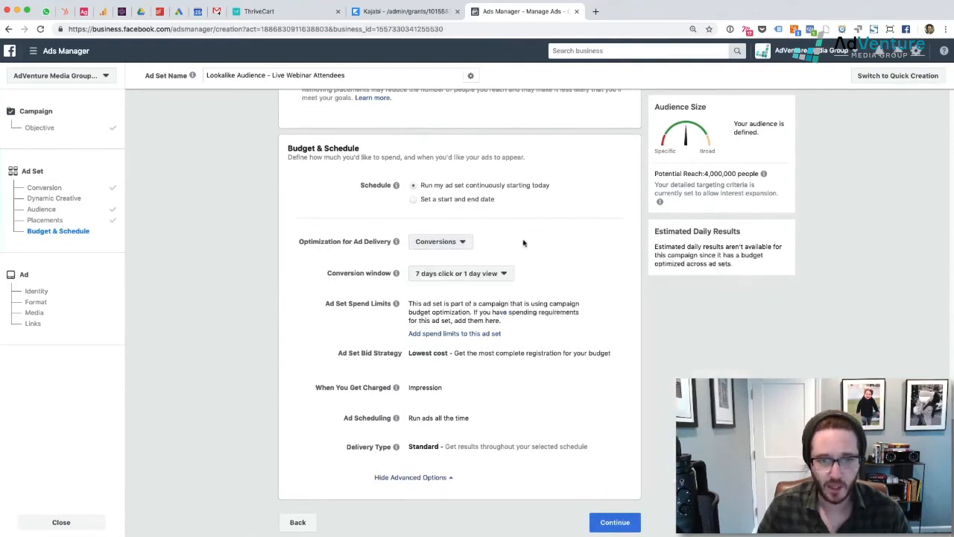
# Step: Set the ad set's conversion window to 1 day click
pyautogui.click(477, 276)
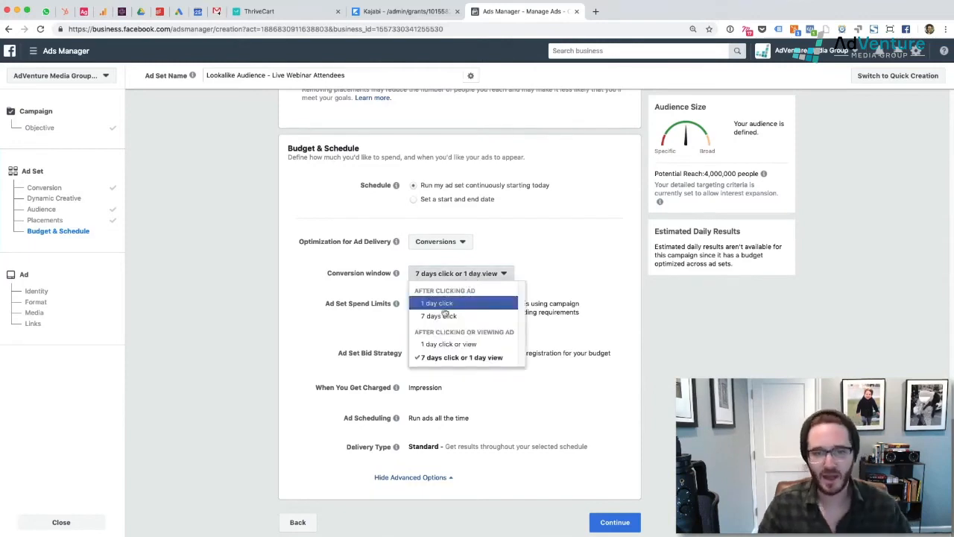
pyautogui.click(445, 304)
pyautogui.click(447, 275)
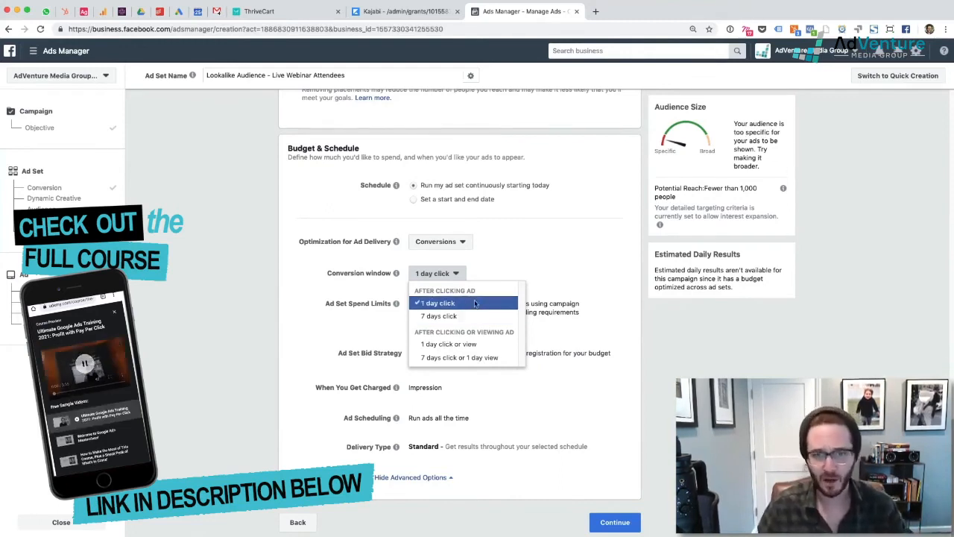
pyautogui.click(475, 303)
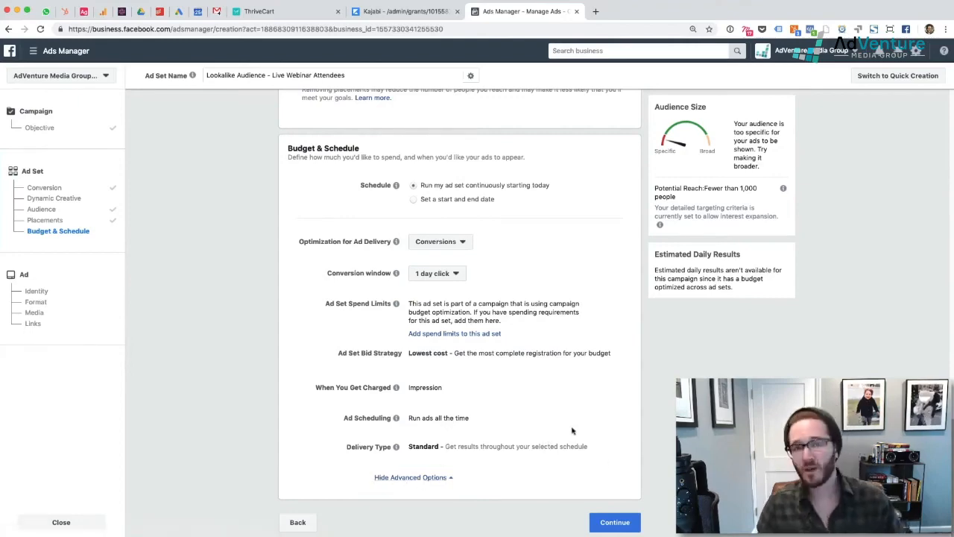
# Step: Review the ad set's conversion event, dynamic creative, lookalike audiences and locations, and return to the budget and schedule settings
pyautogui.scroll(5, 570, 430)
pyautogui.scroll(10, 568, 429)
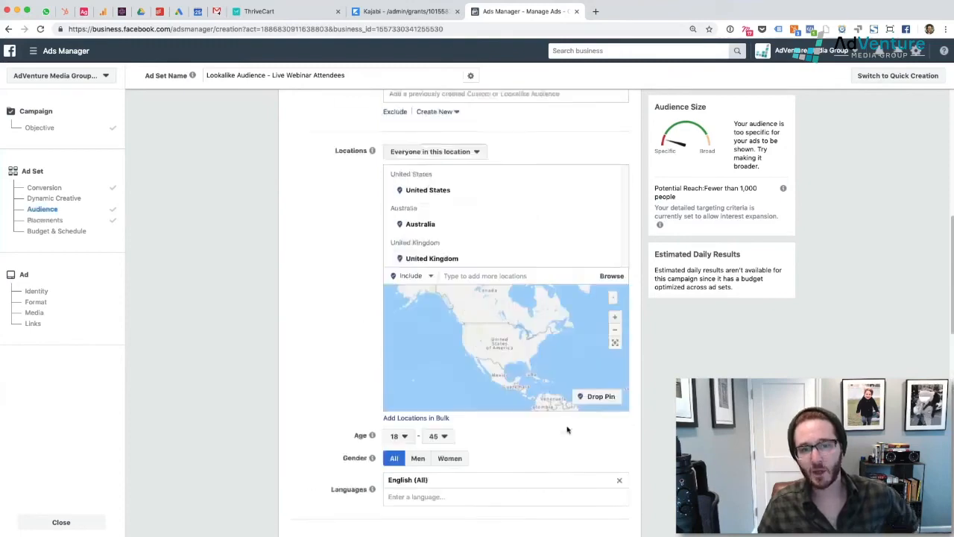
pyautogui.scroll(2, 565, 421)
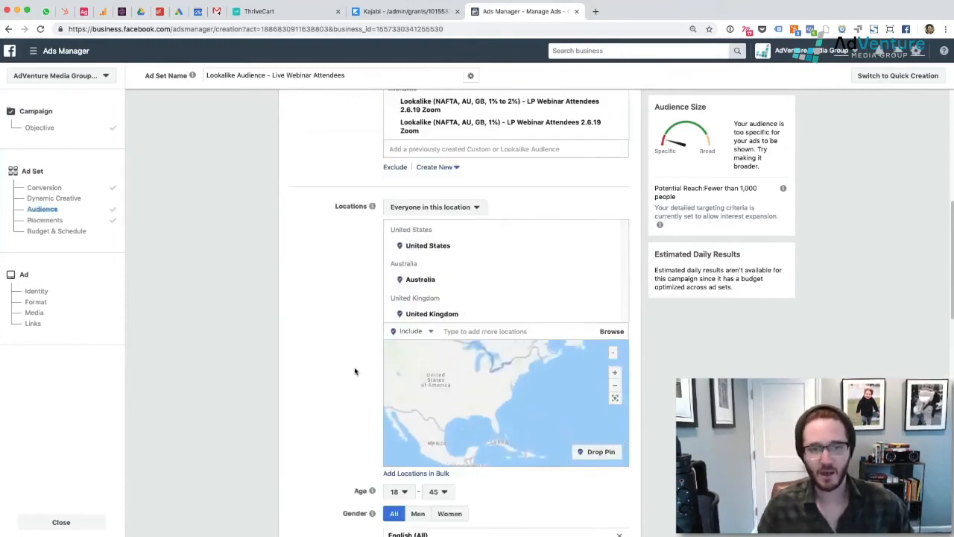
pyautogui.scroll(5, 355, 368)
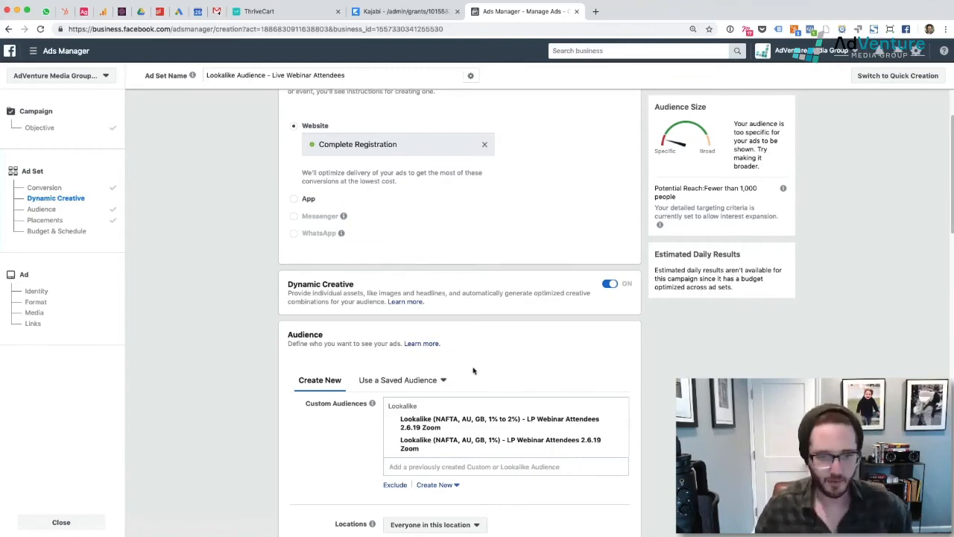
pyautogui.scroll(-10, 622, 359)
pyautogui.scroll(-5, 694, 363)
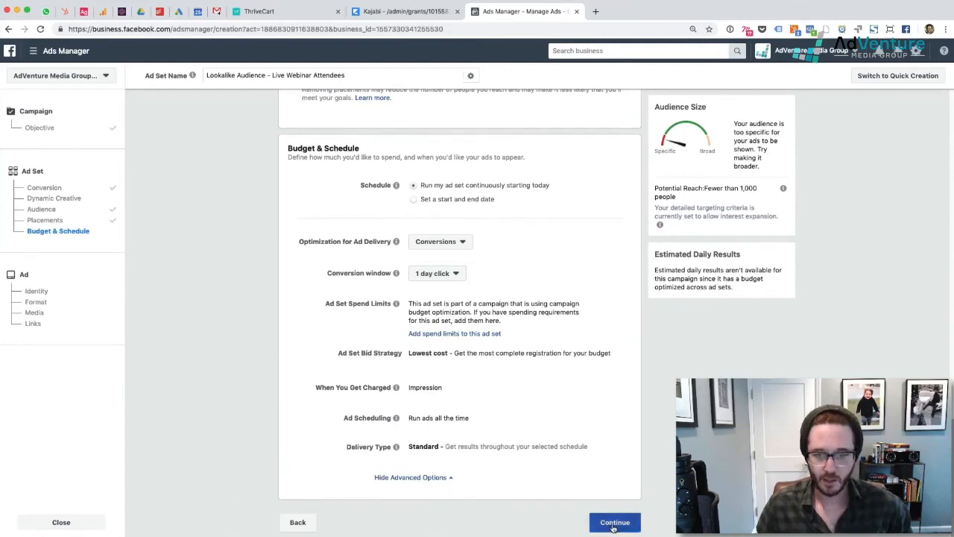
pyautogui.scroll(1, 460, 312)
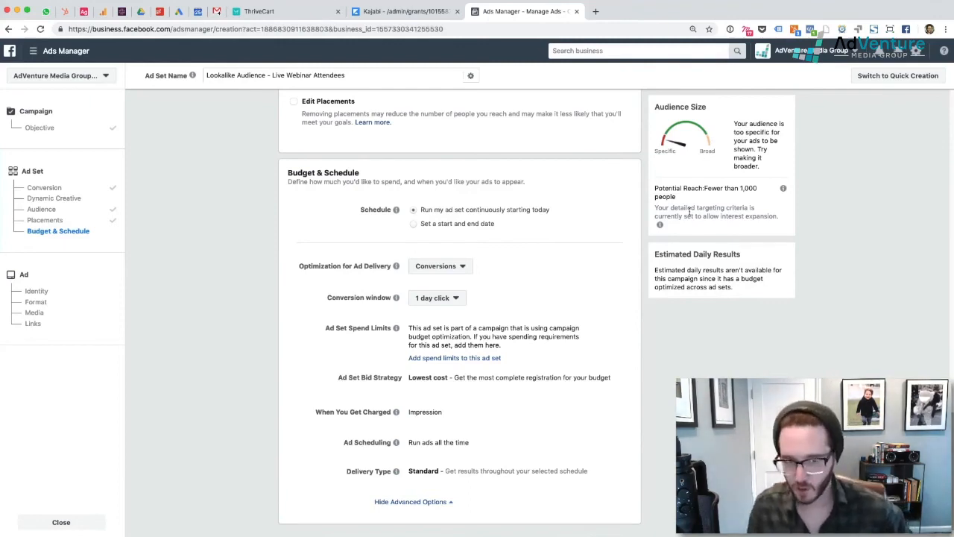
# Step: Try the 1 day click or view conversion window to compare the audience size, and return it to 1 day click
pyautogui.click(441, 267)
pyautogui.click(441, 267)
pyautogui.click(440, 297)
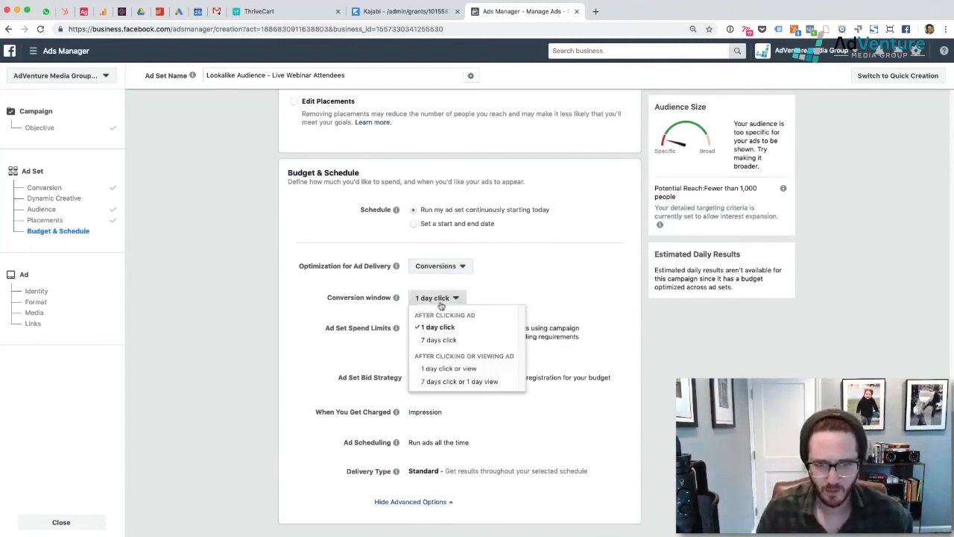
pyautogui.click(448, 368)
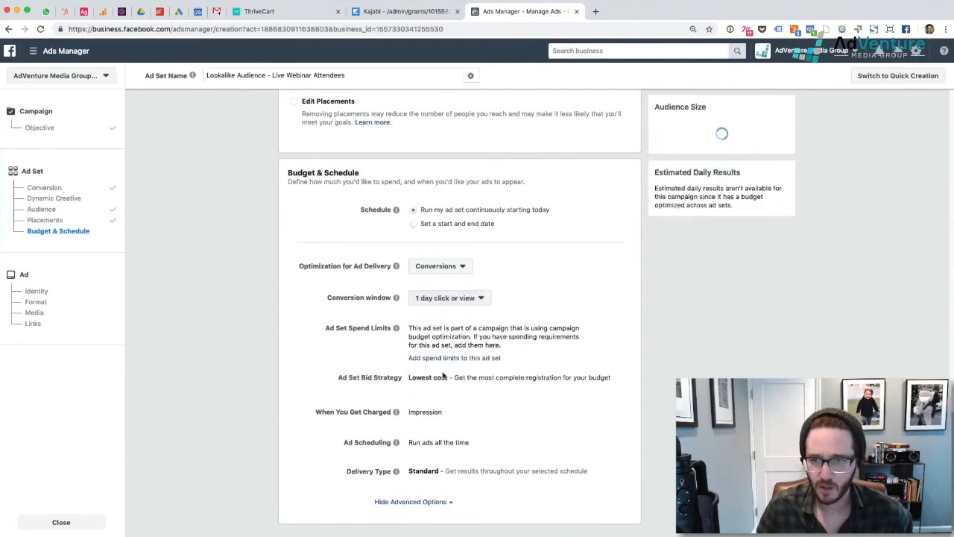
pyautogui.click(440, 301)
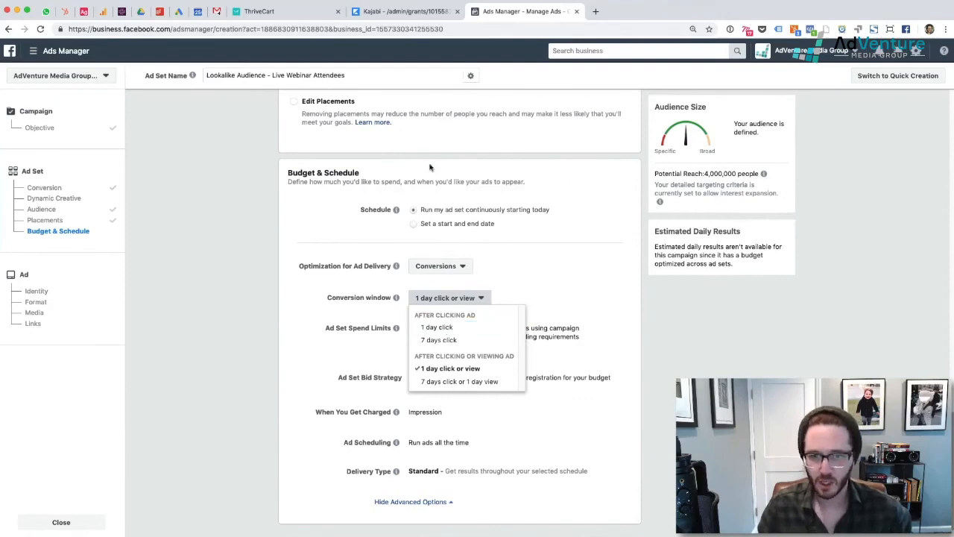
pyautogui.click(470, 327)
# Step: Recheck the locations, age, language, detailed targeting and placements against the audience size estimate
pyautogui.scroll(5, 555, 318)
pyautogui.scroll(5, 556, 319)
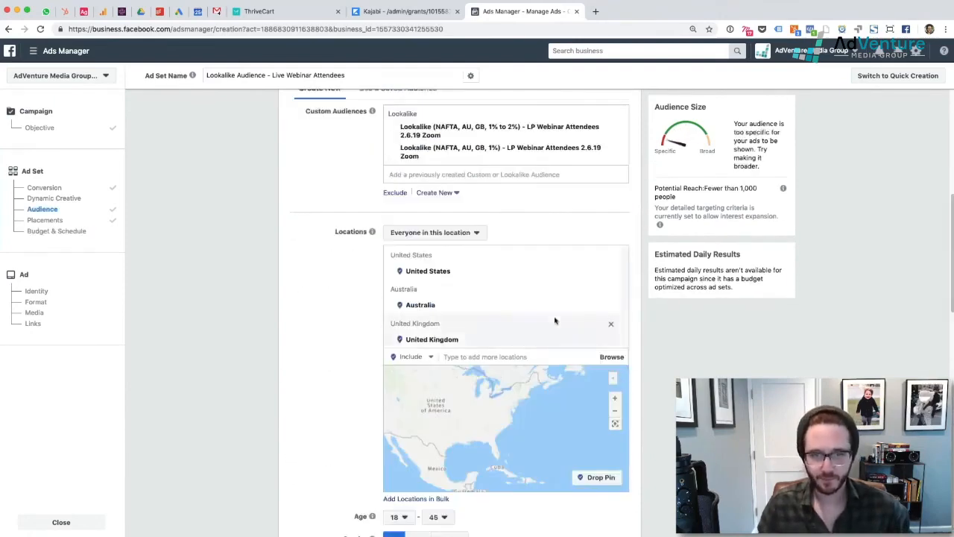
pyautogui.scroll(2, 480, 206)
pyautogui.scroll(-3, 487, 311)
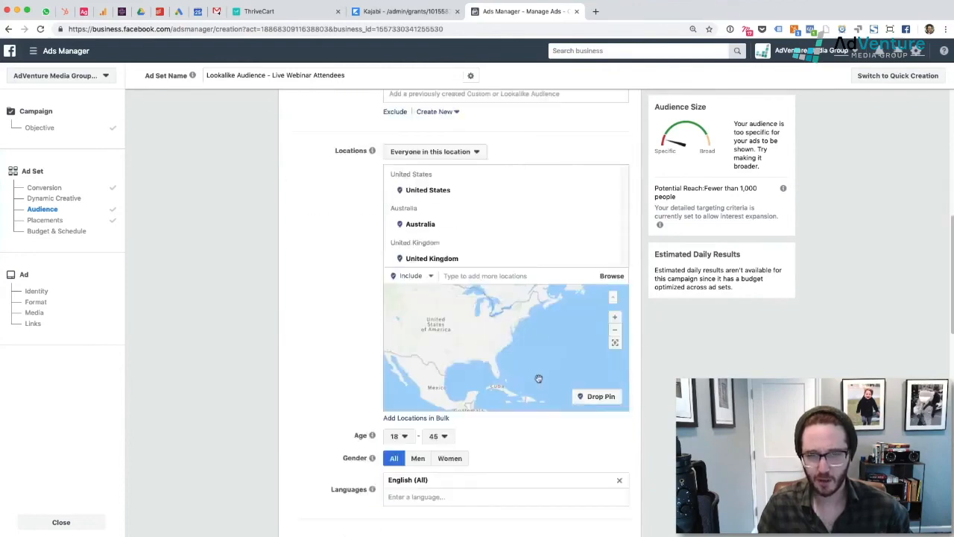
pyautogui.scroll(1, 485, 217)
pyautogui.scroll(-4, 606, 293)
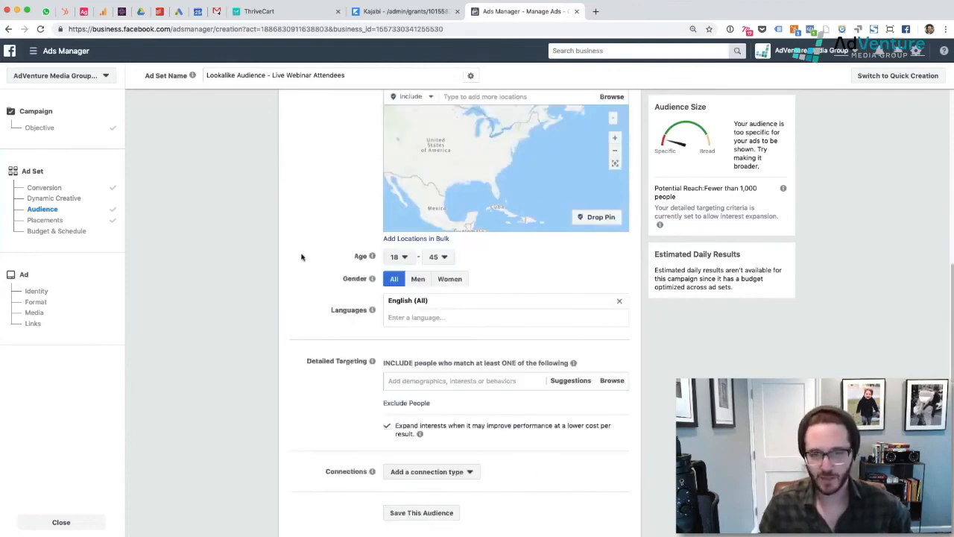
pyautogui.scroll(-6, 311, 331)
pyautogui.scroll(-1, 525, 399)
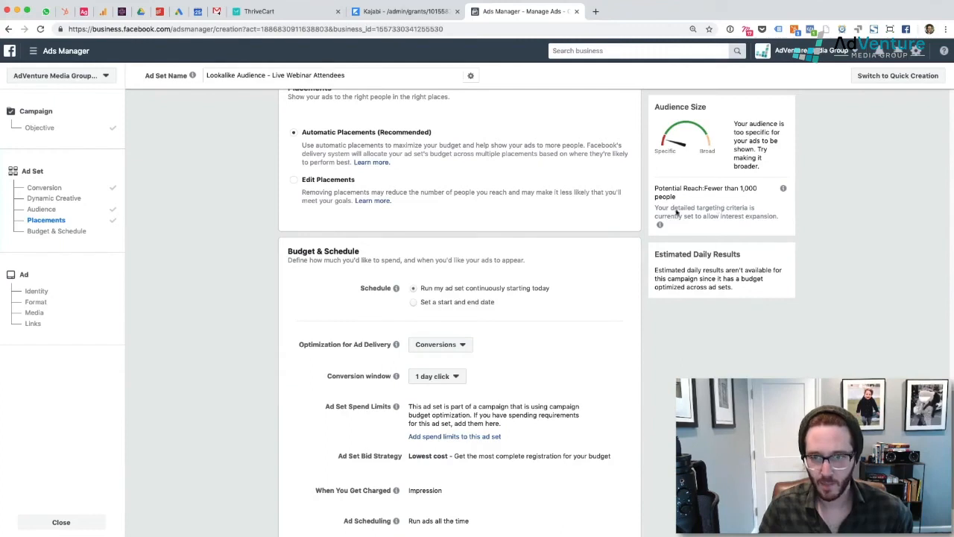
pyautogui.scroll(-2, 460, 322)
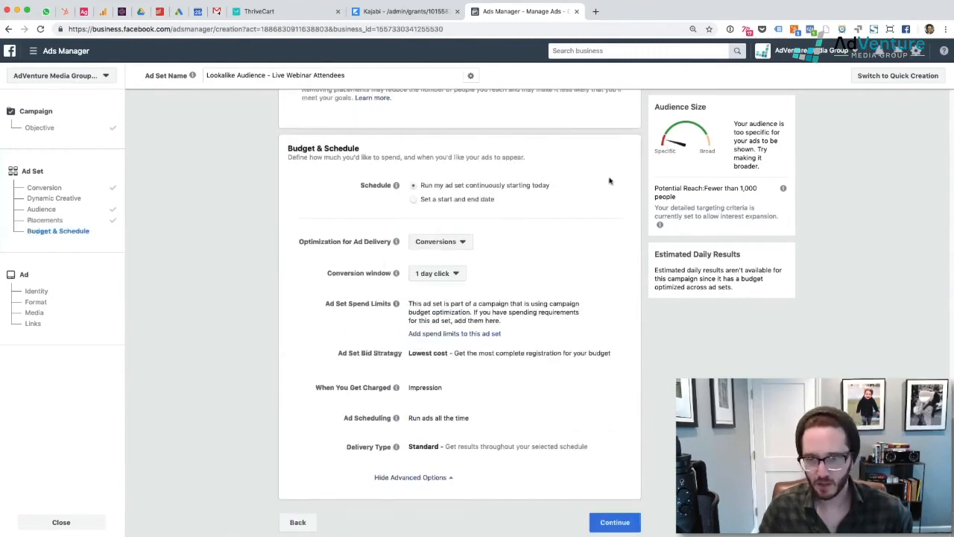
# Step: Proceed from the ad set to the ad level and name the ad Dynamic Creative
pyautogui.click(615, 522)
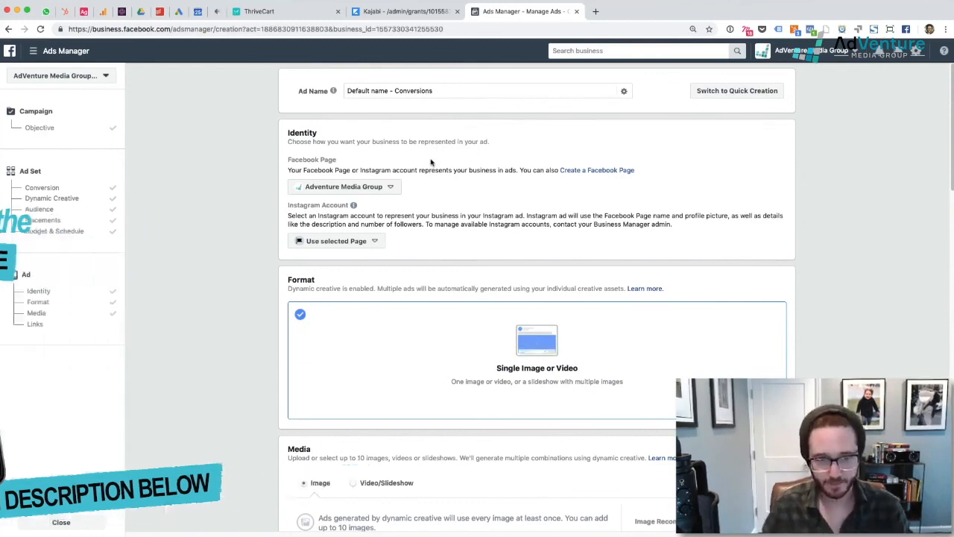
pyautogui.tripleClick(451, 91)
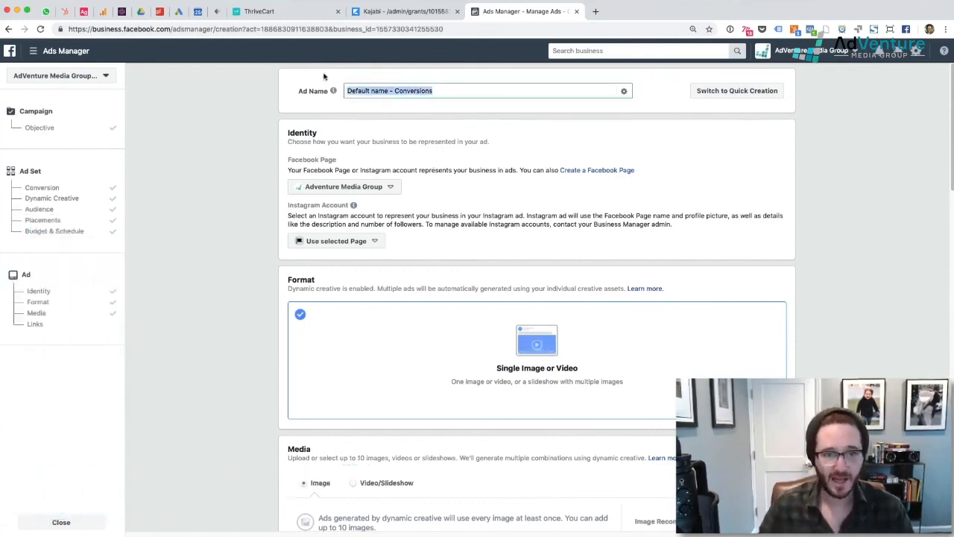
pyautogui.write('Dynamic Creative')
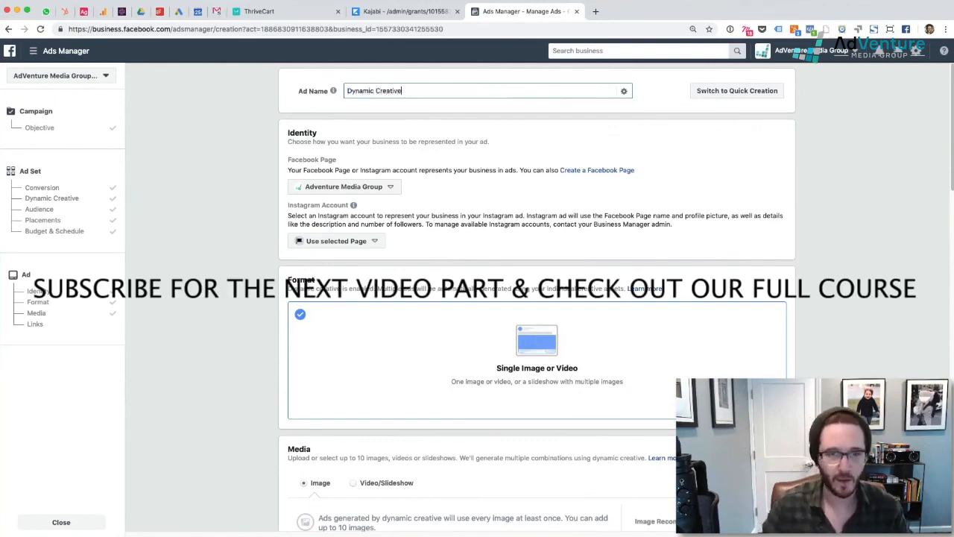
pyautogui.click(427, 114)
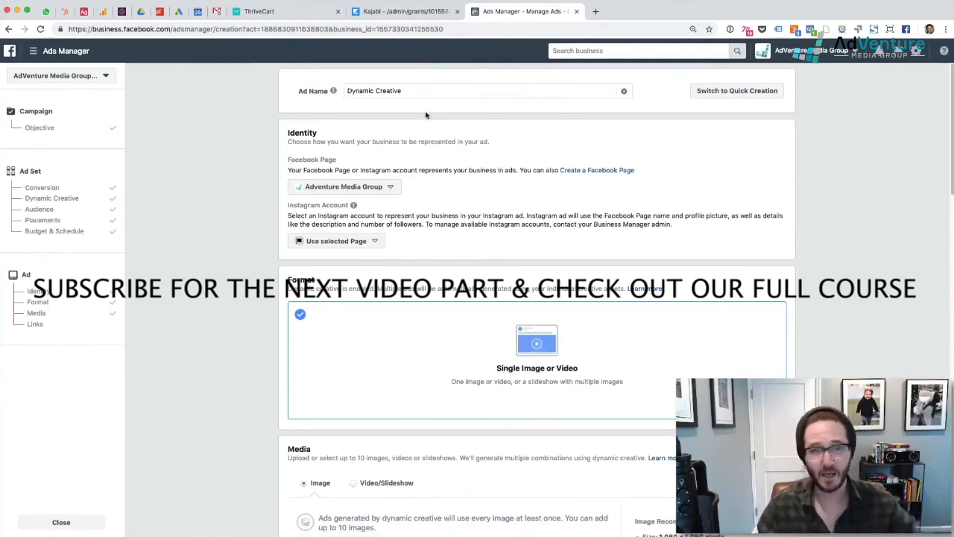
pyautogui.click(428, 96)
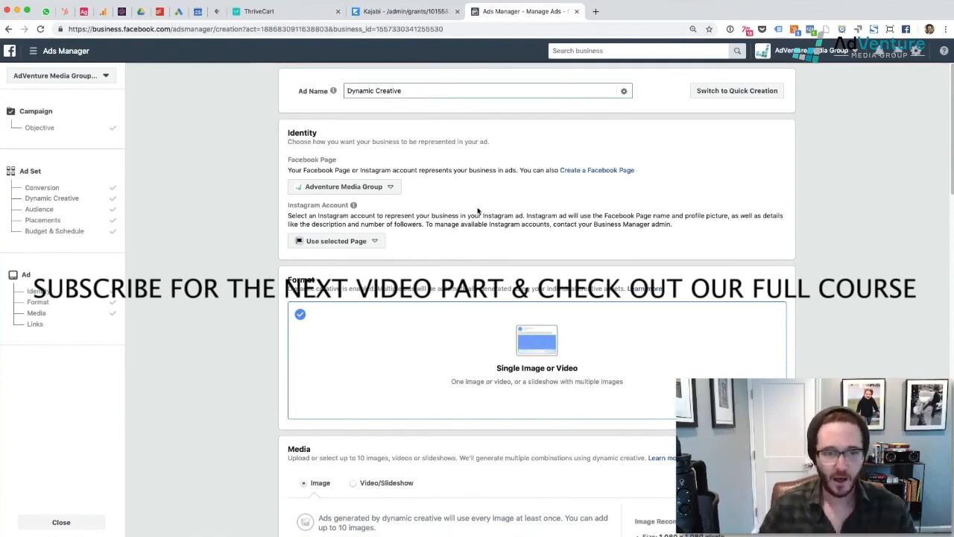
# Step: Look over the ad's media and links settings, and switch the media type to Video/Slideshow
pyautogui.scroll(-3, 470, 268)
pyautogui.scroll(-5, 454, 266)
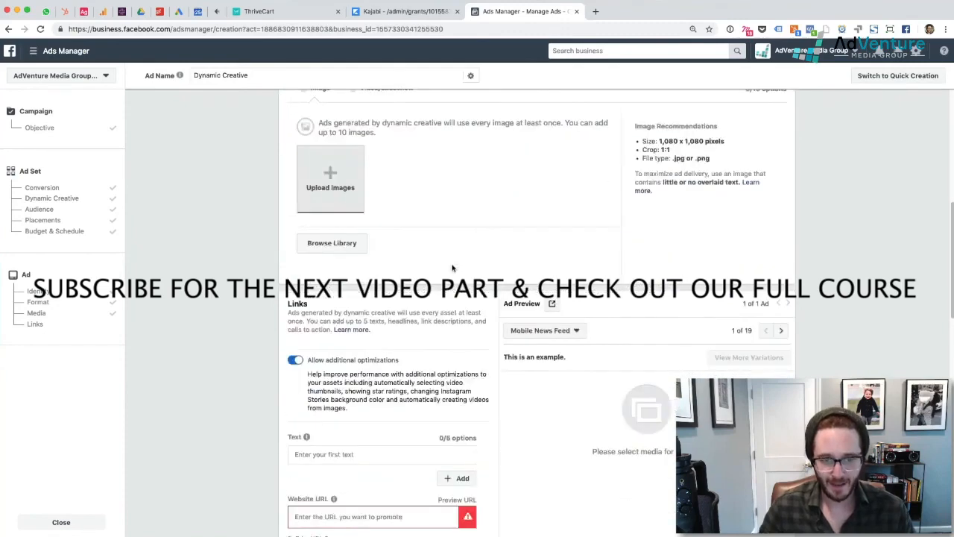
pyautogui.scroll(3, 452, 268)
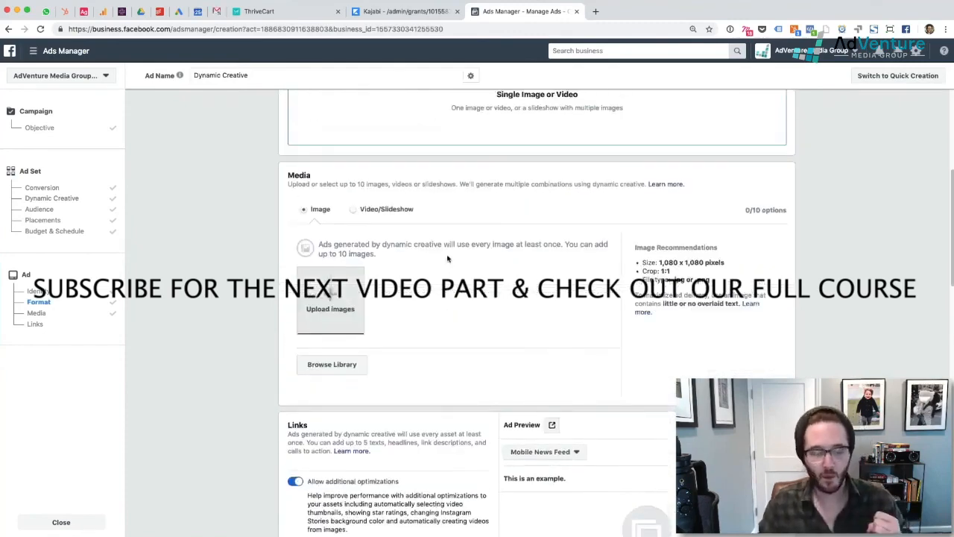
pyautogui.click(367, 212)
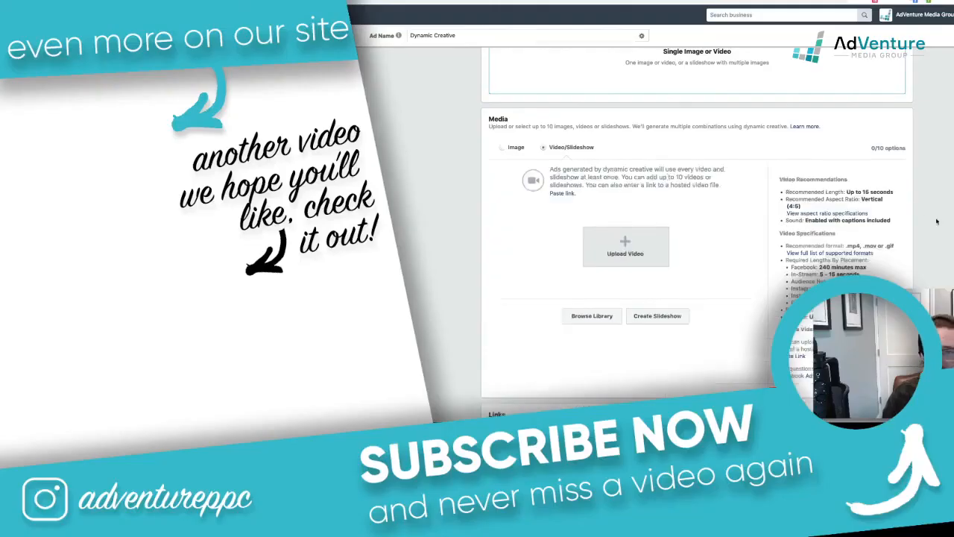